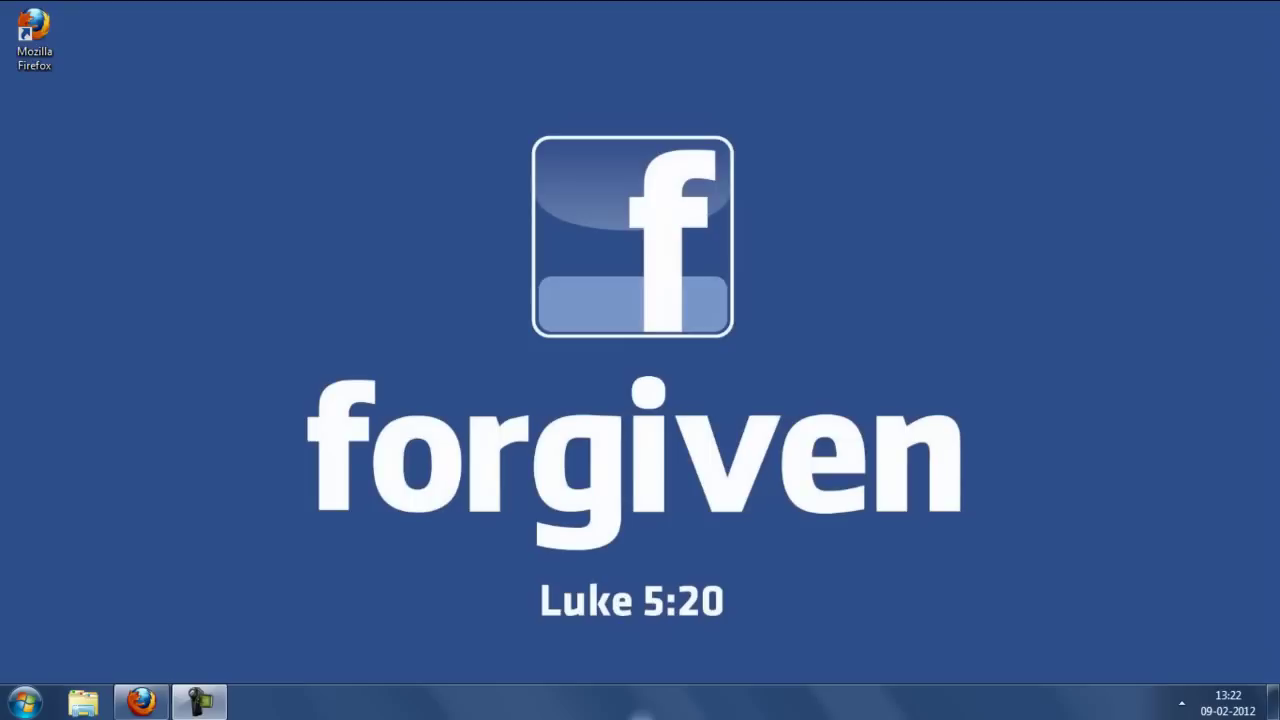
Step: Launch Firefox, load Facebook and view the account's profile page, then return to the desktop
double_click(32, 30)
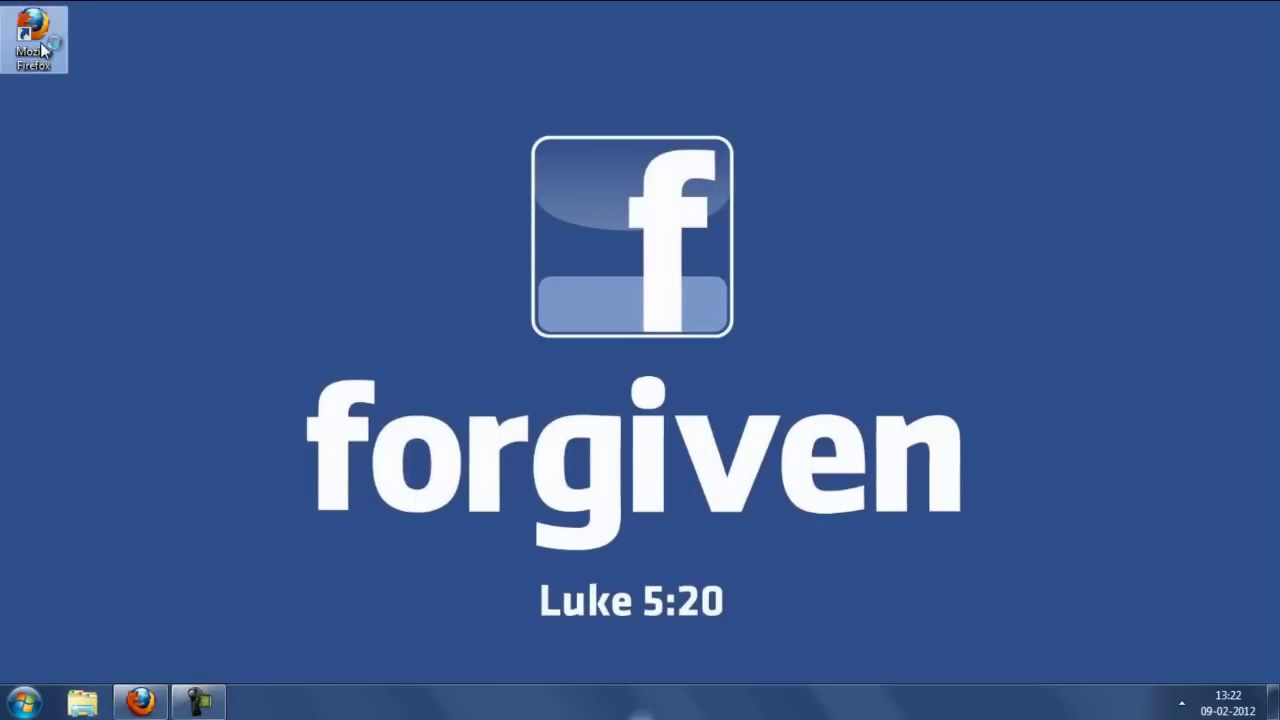
click(217, 77)
text(fac)
click(216, 109)
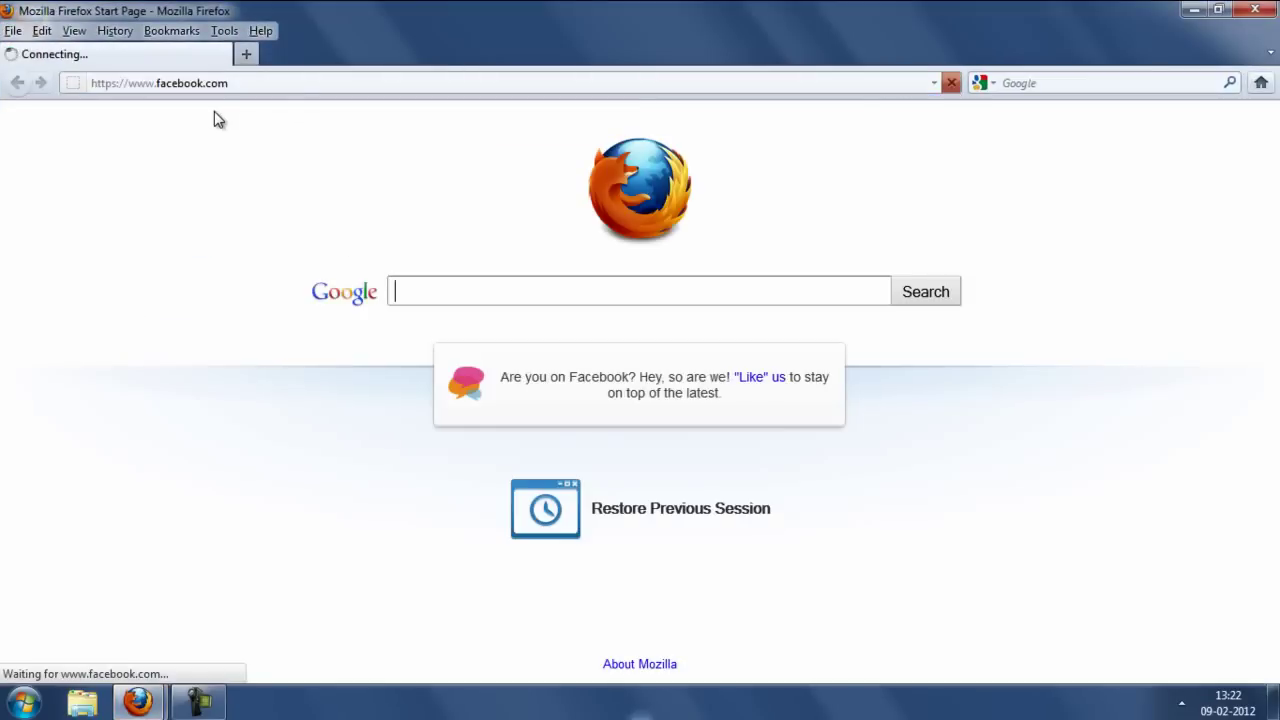
click(291, 178)
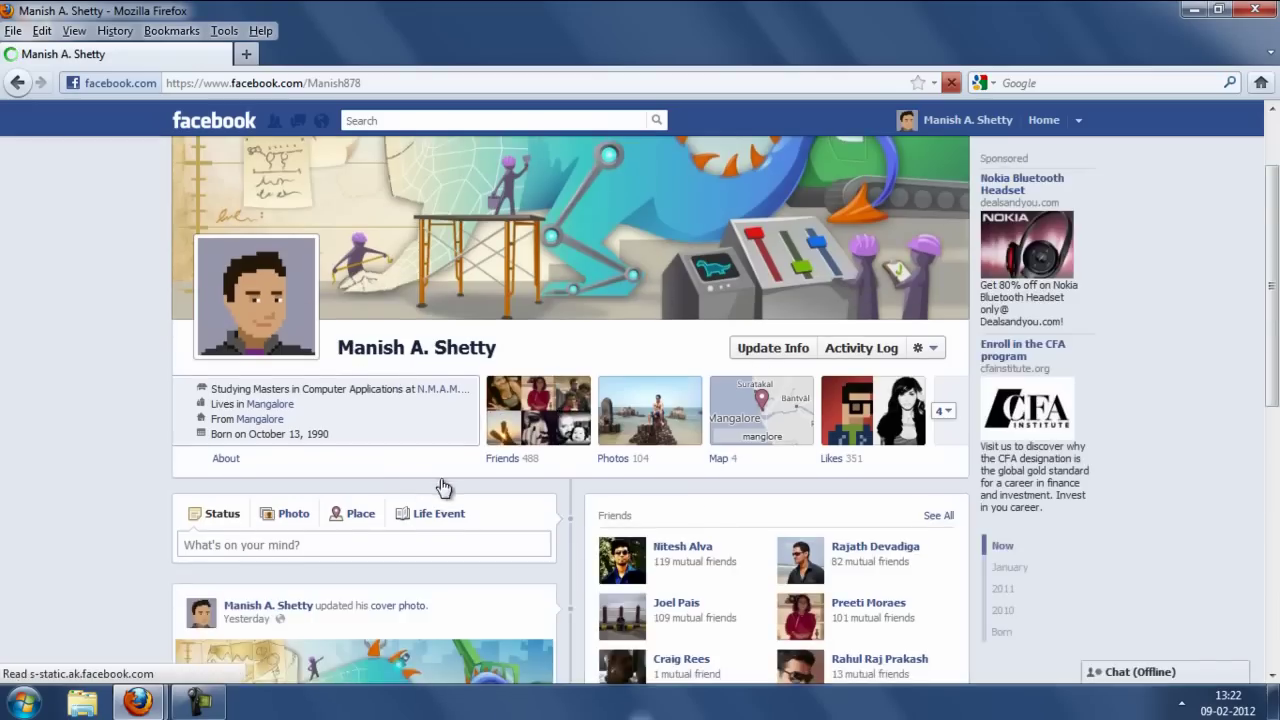
scroll(443, 486, down, 3)
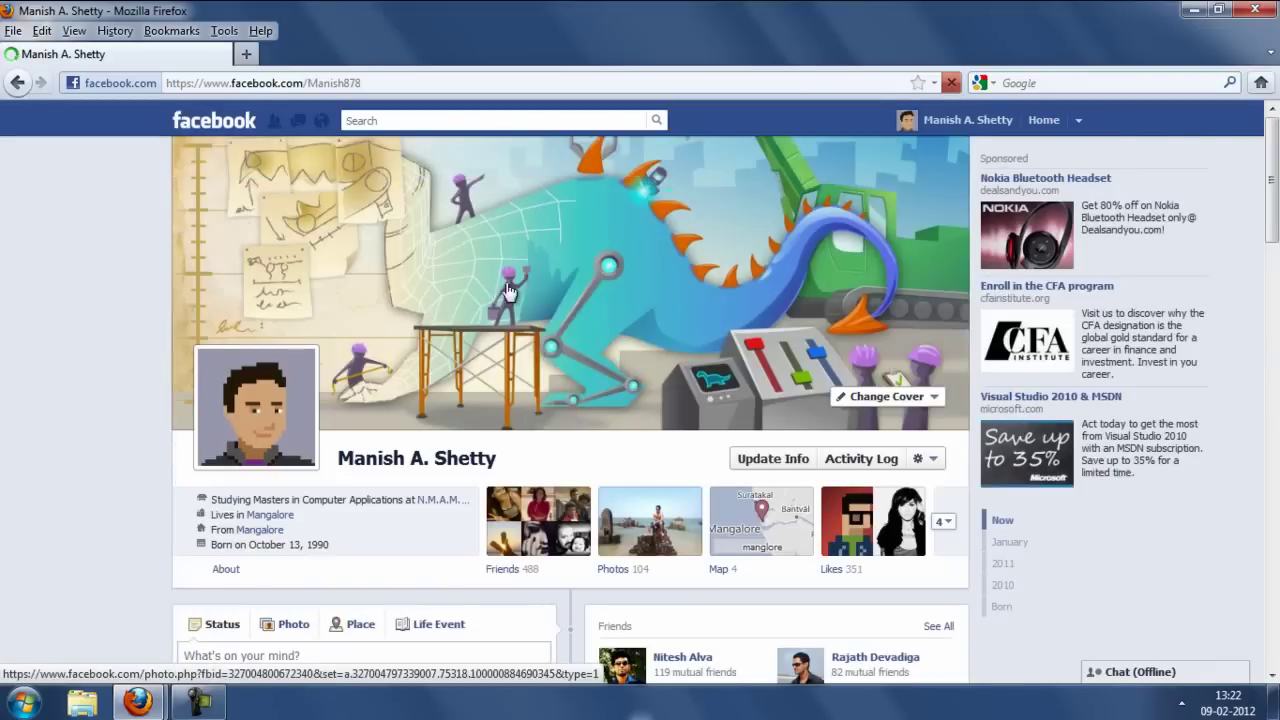
key(super+d)
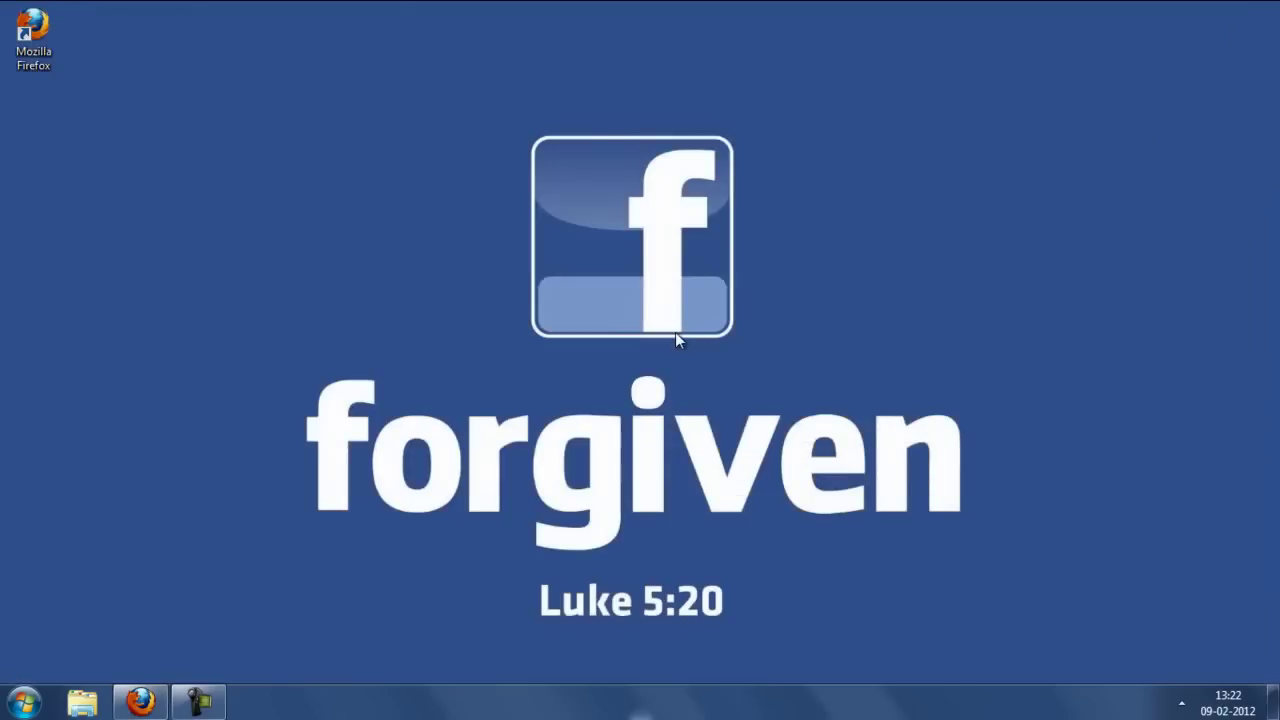
Step: Relaunch Firefox and search Get Add-ons in the Add-ons Manager for User Agent Switcher
double_click(33, 32)
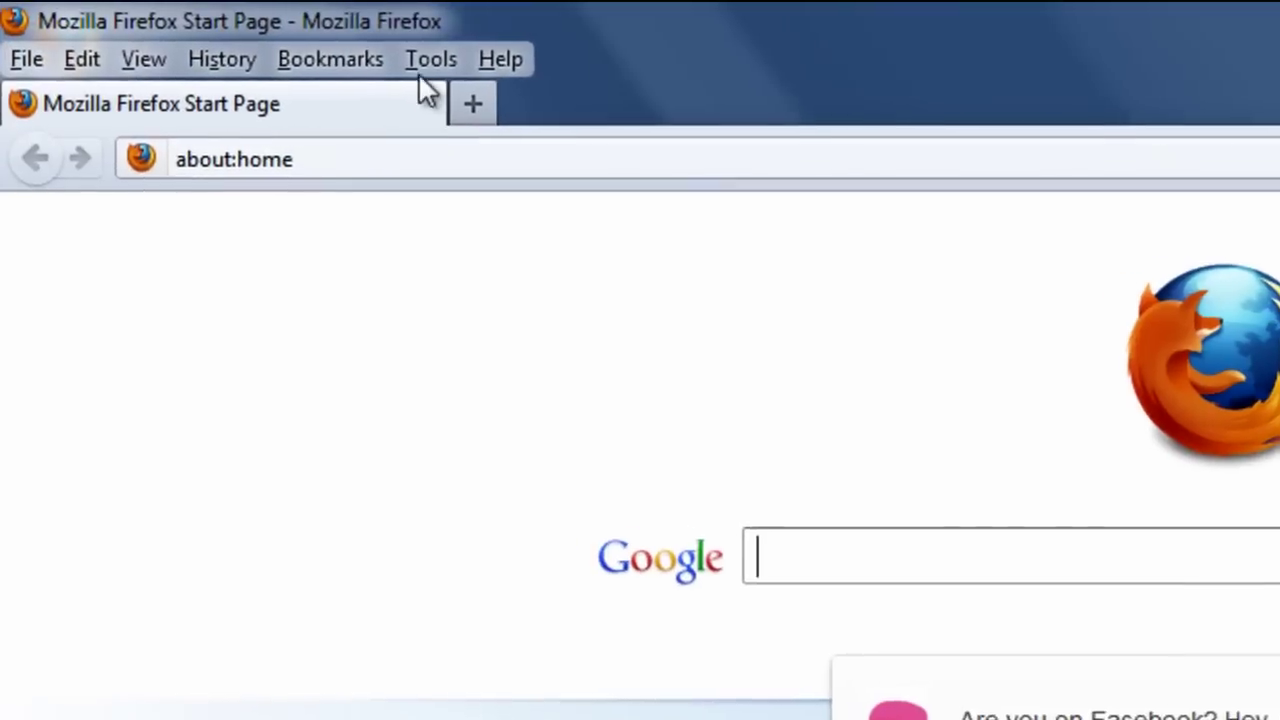
click(428, 62)
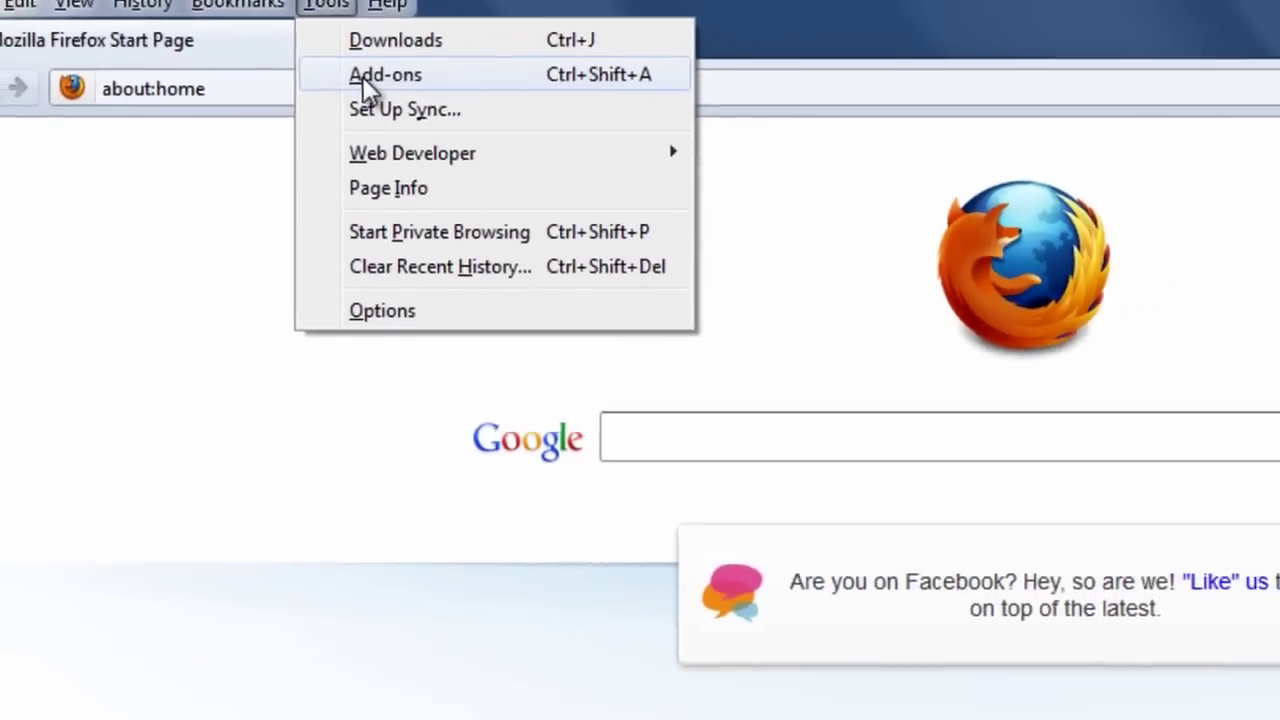
click(370, 146)
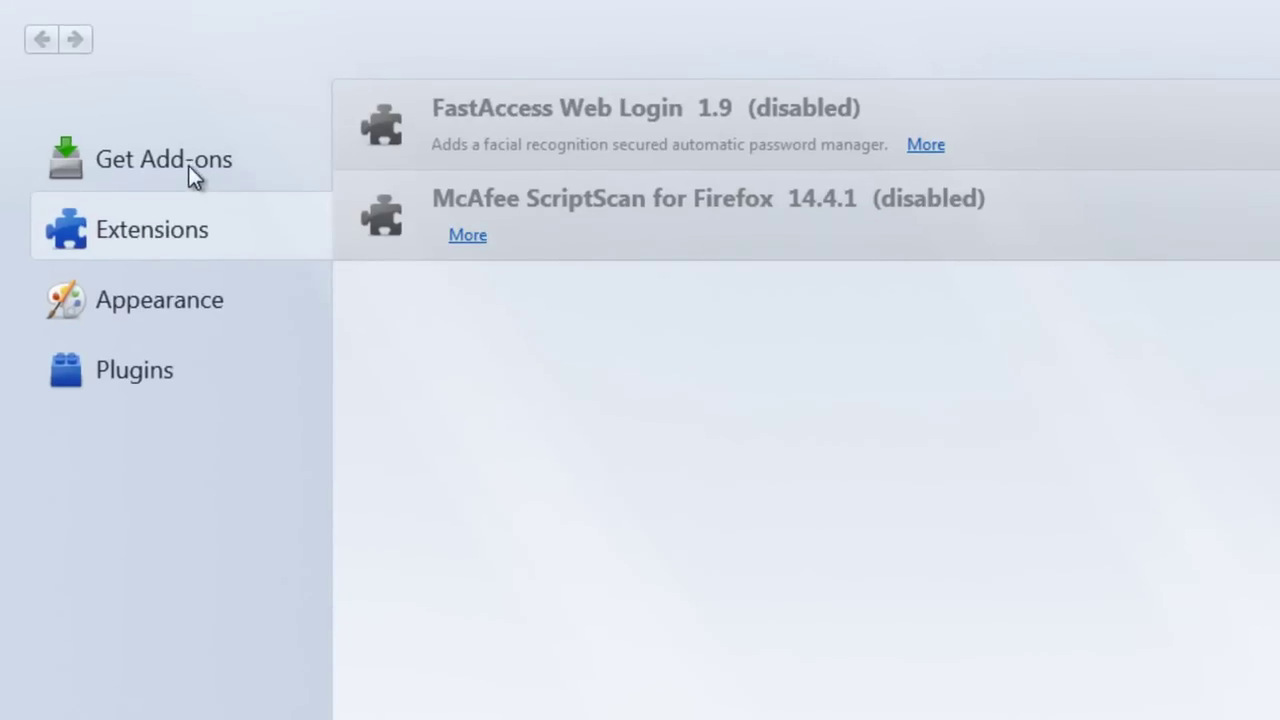
click(165, 165)
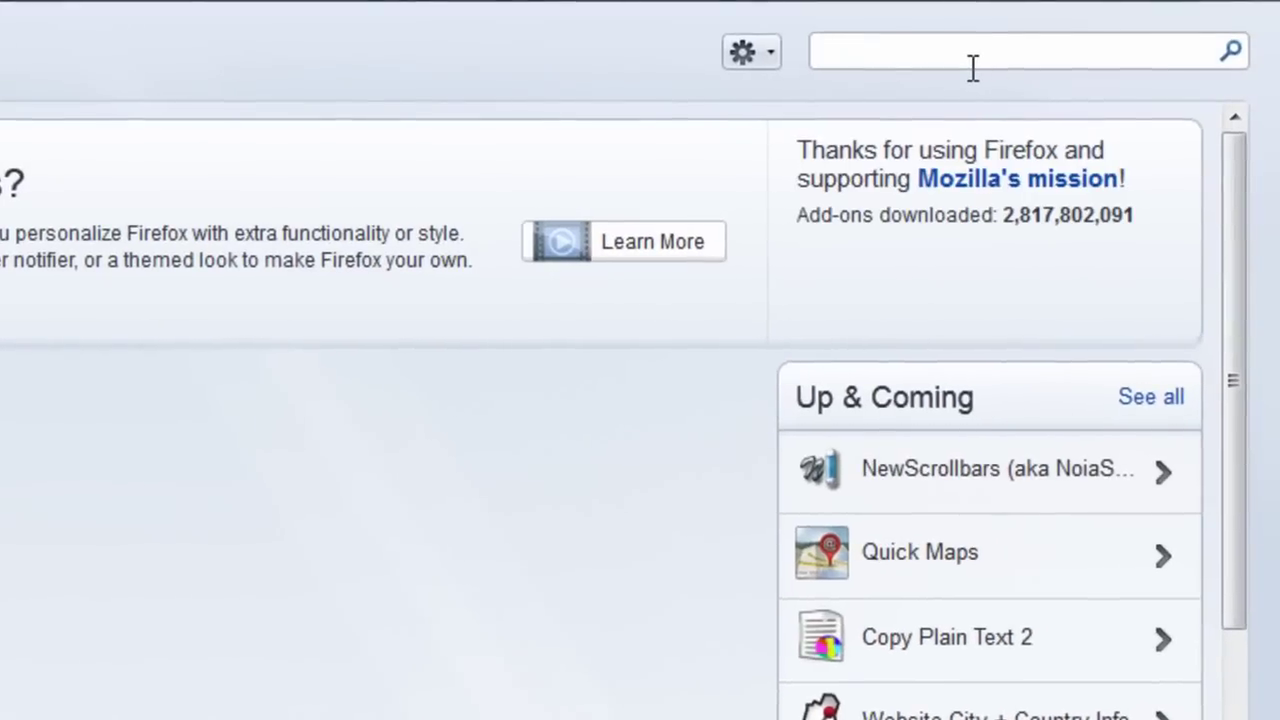
click(973, 67)
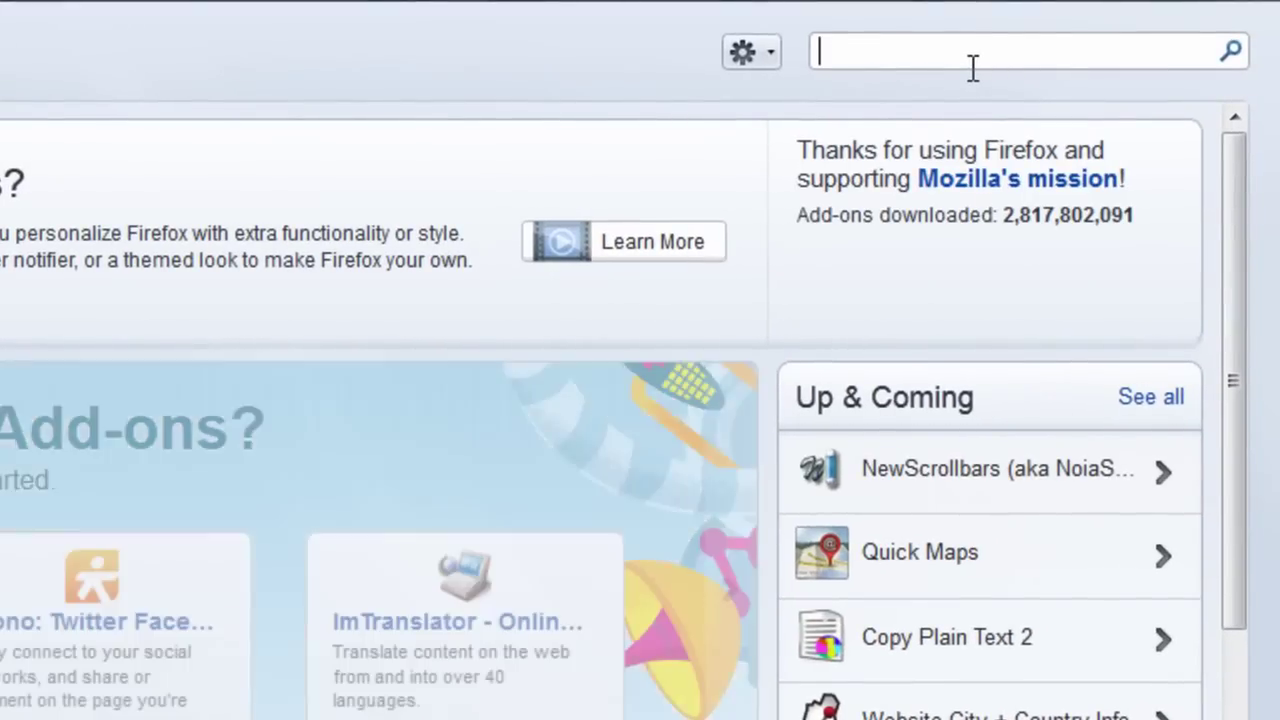
text(User Agent Switcher)
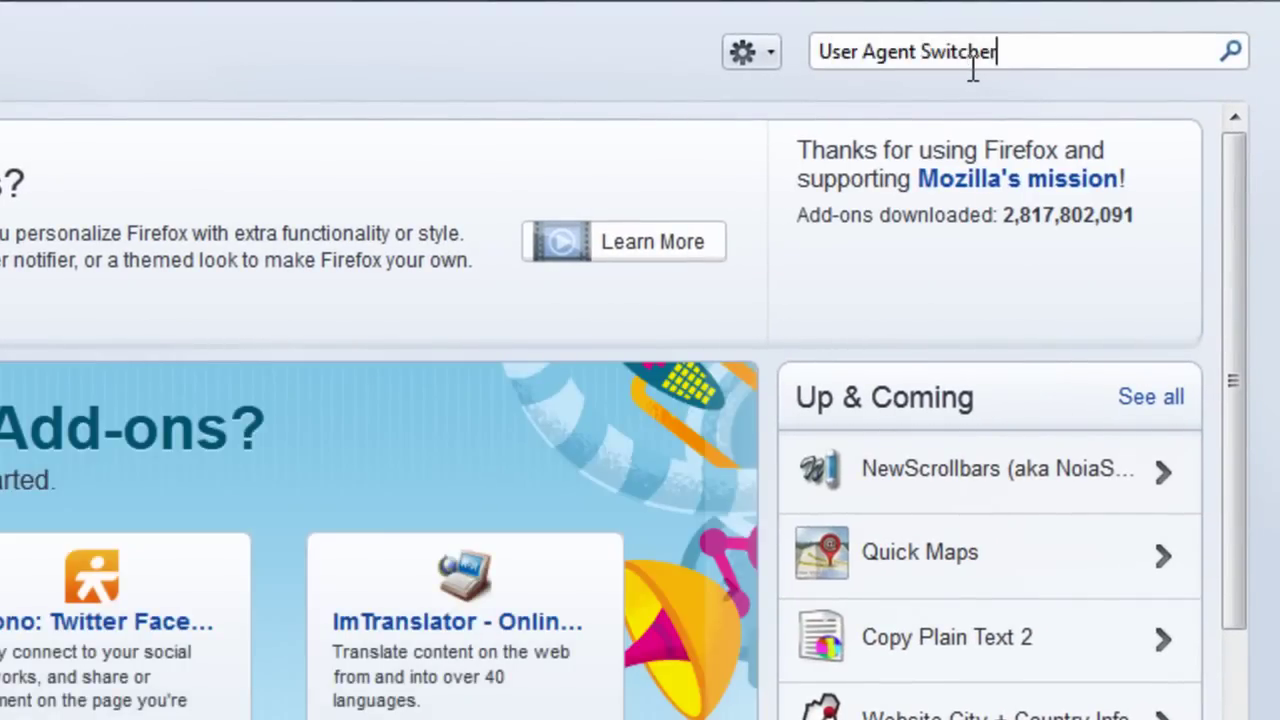
key(Return)
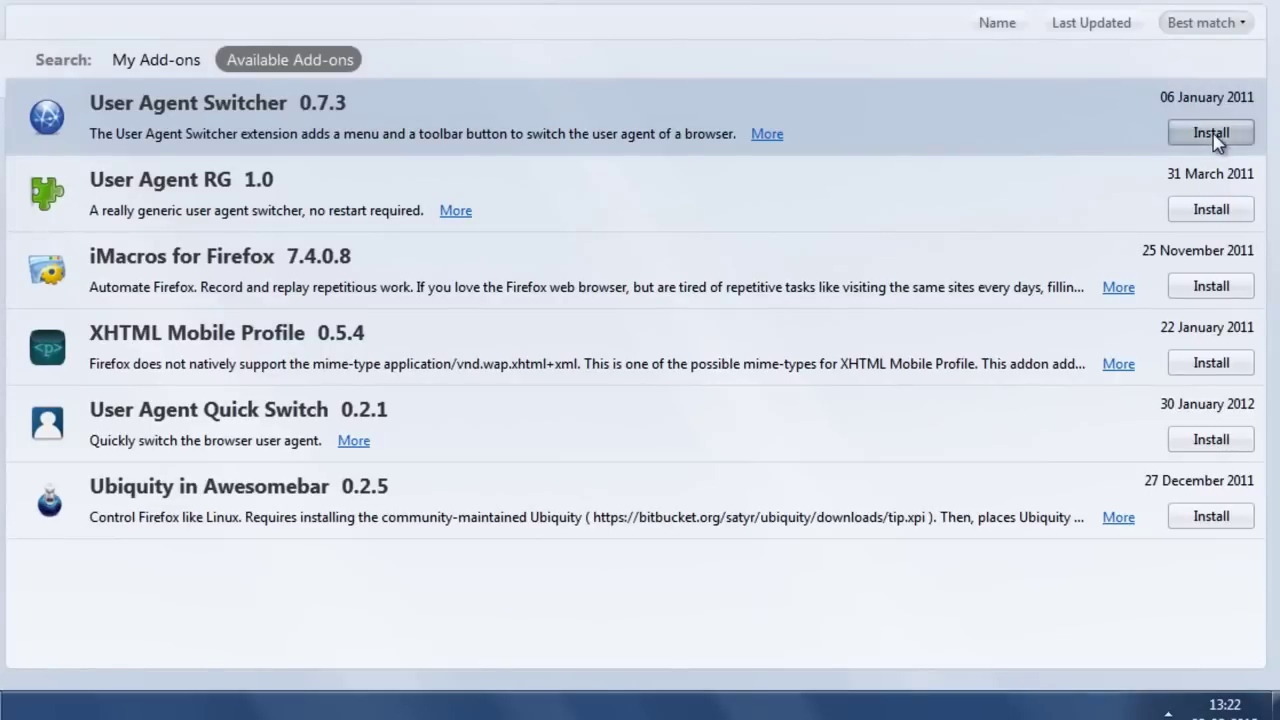
Step: Install User Agent Switcher 0.7.3, restart Firefox, and close the Add-ons Manager tab
click(1212, 136)
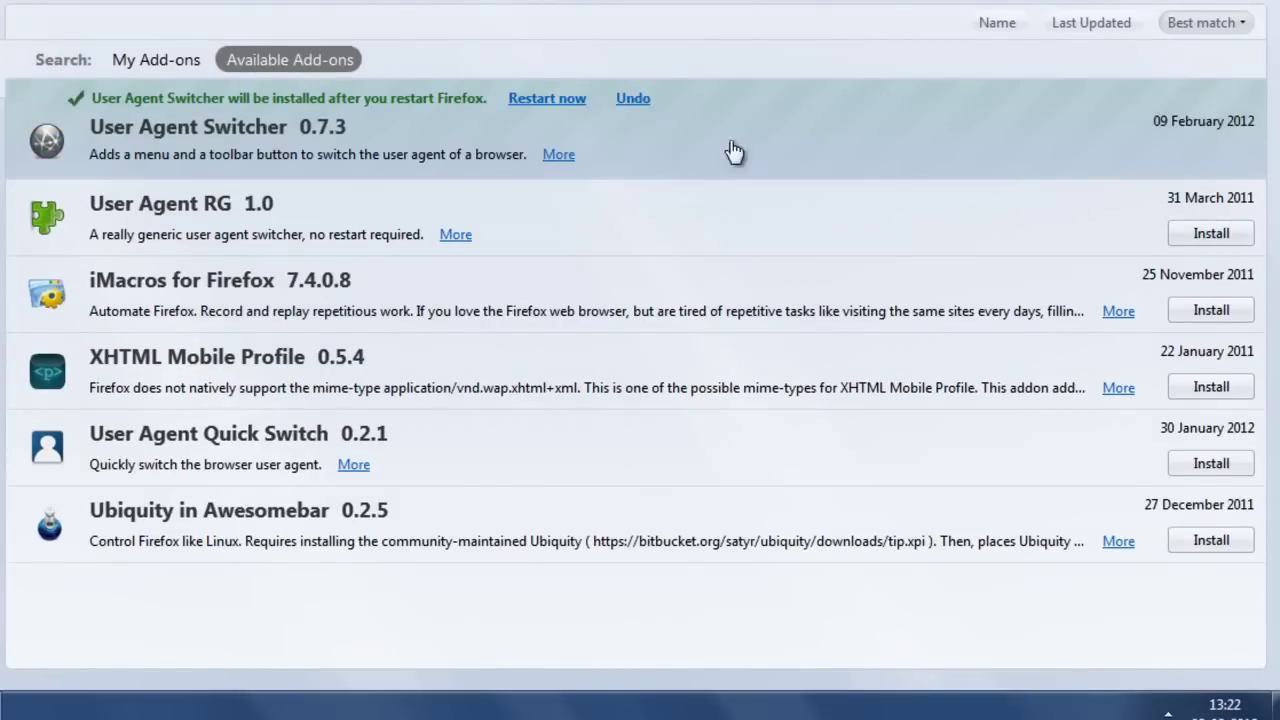
click(531, 100)
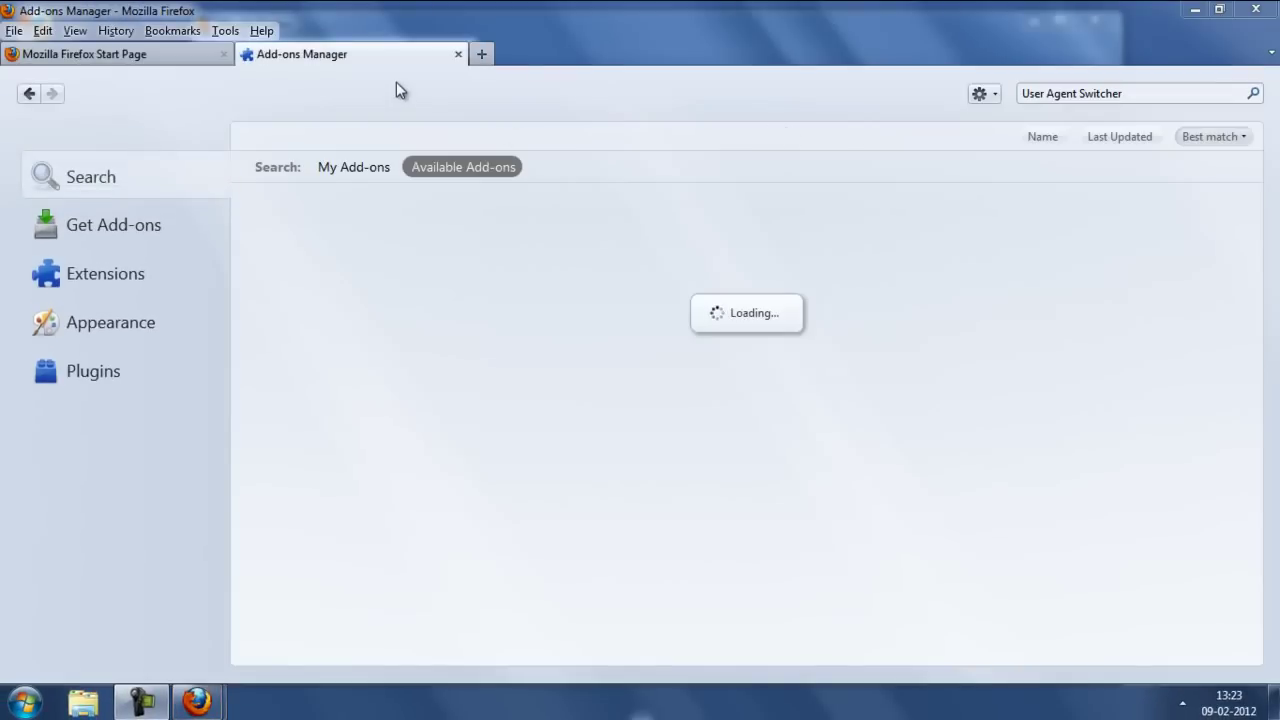
click(459, 54)
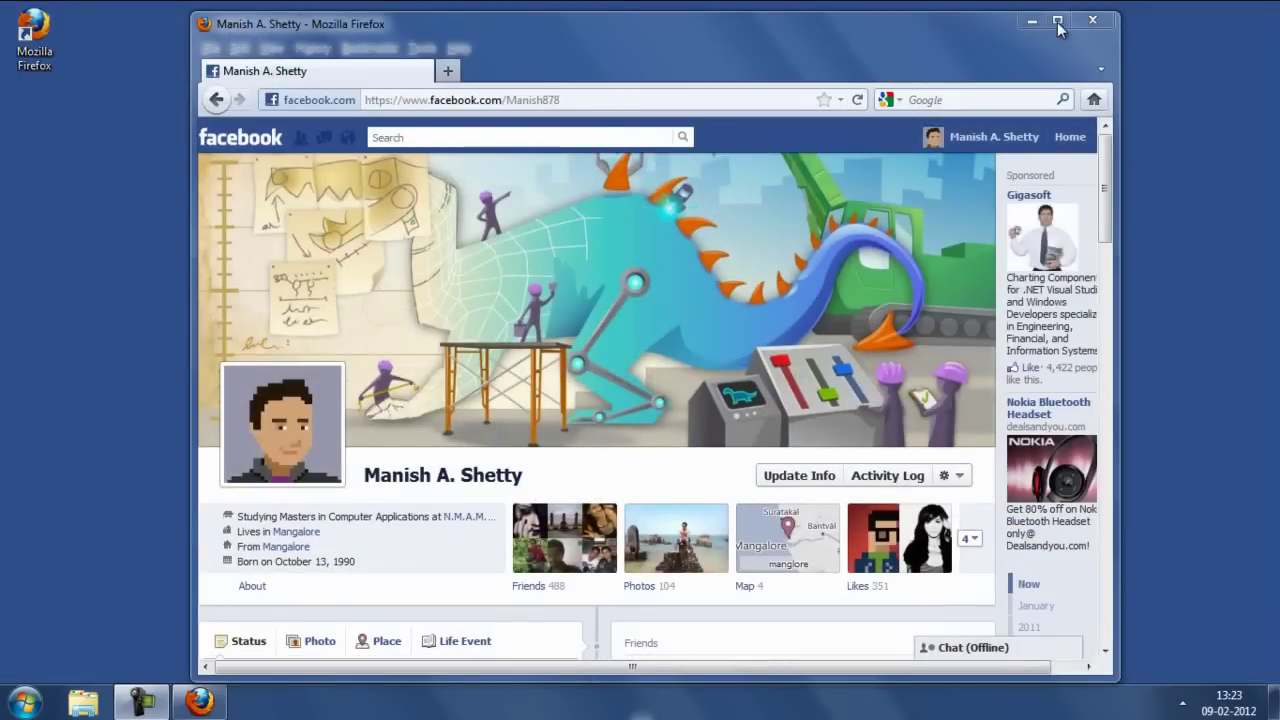
click(1058, 22)
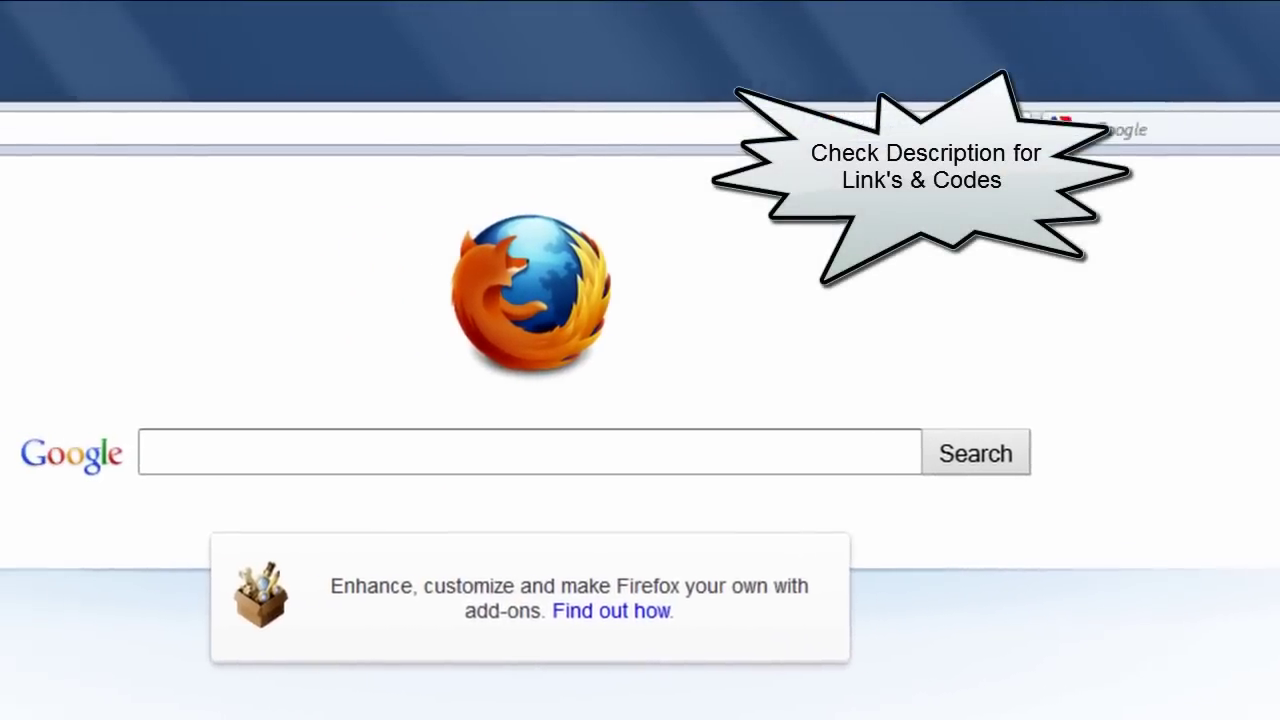
Step: Go to fbpurity.com and open the Install F.B. Purity page
text(fbpurity)
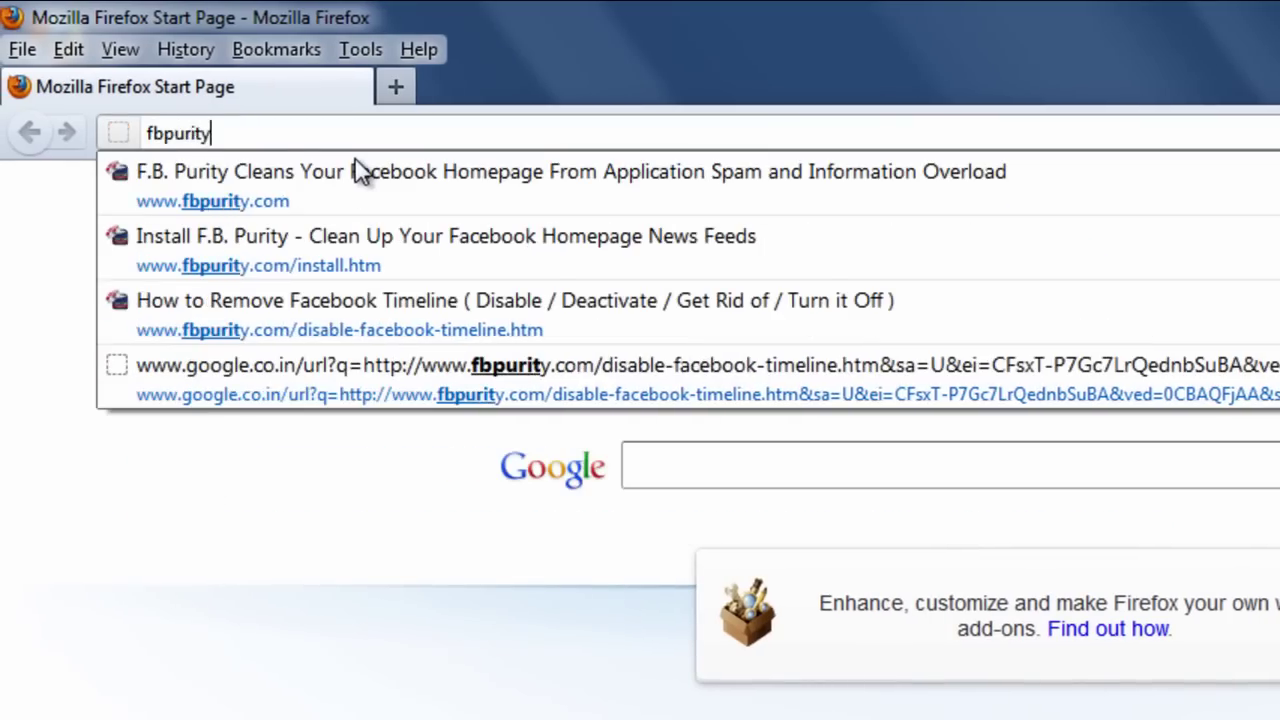
key(Return)
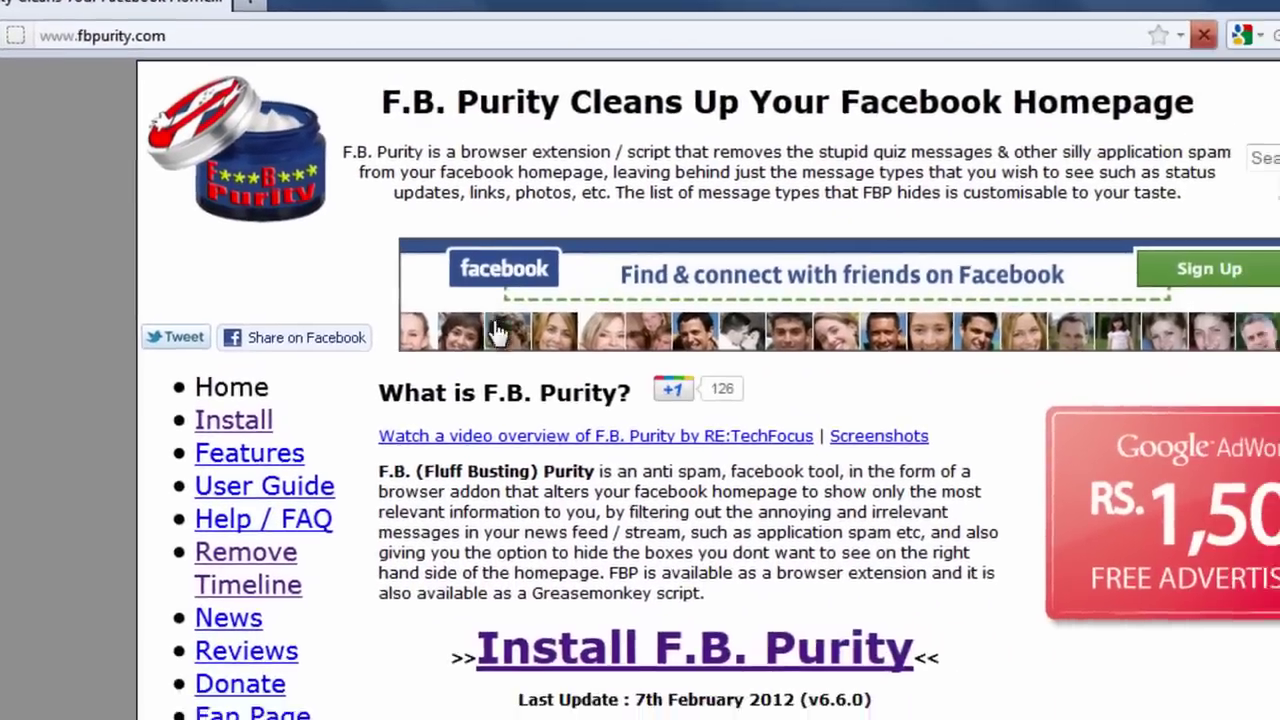
scroll(540, 160, down, 5)
click(540, 160)
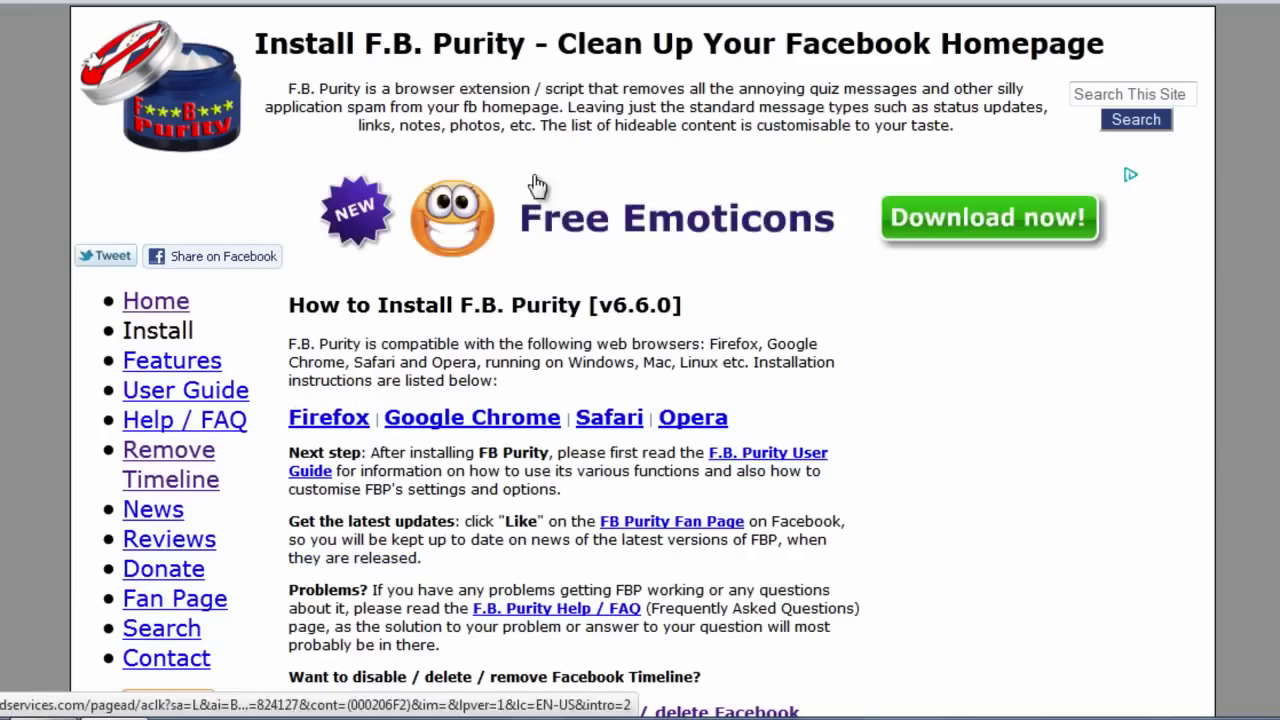
scroll(380, 306, down, 4)
scroll(322, 147, up, 3)
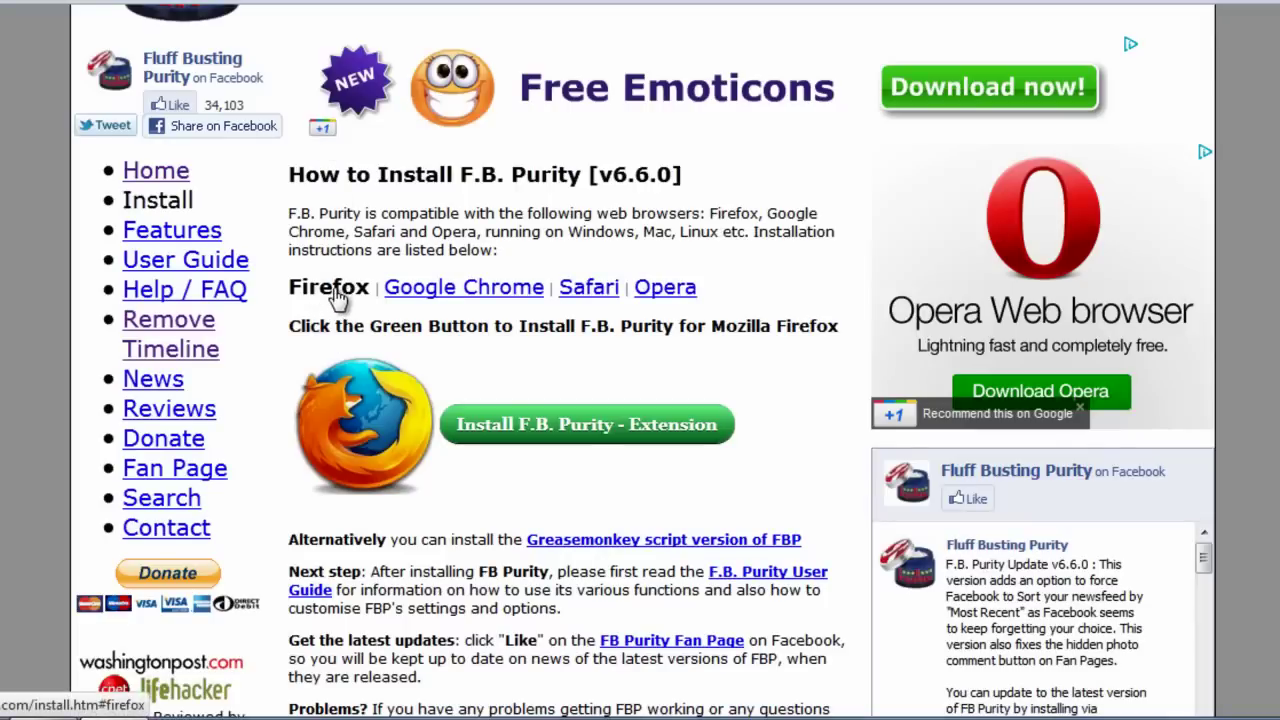
Step: Install the F.B. Purity Firefox extension, allowing the site and confirming Install Now
click(510, 432)
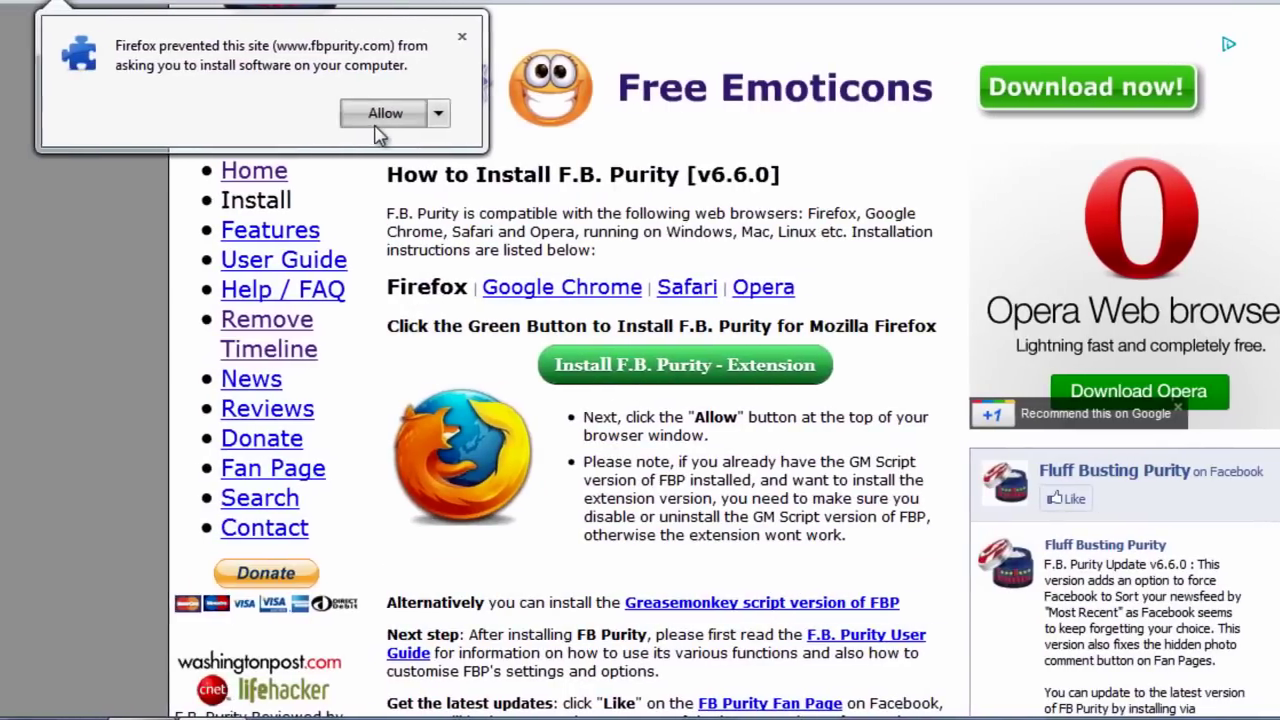
click(378, 120)
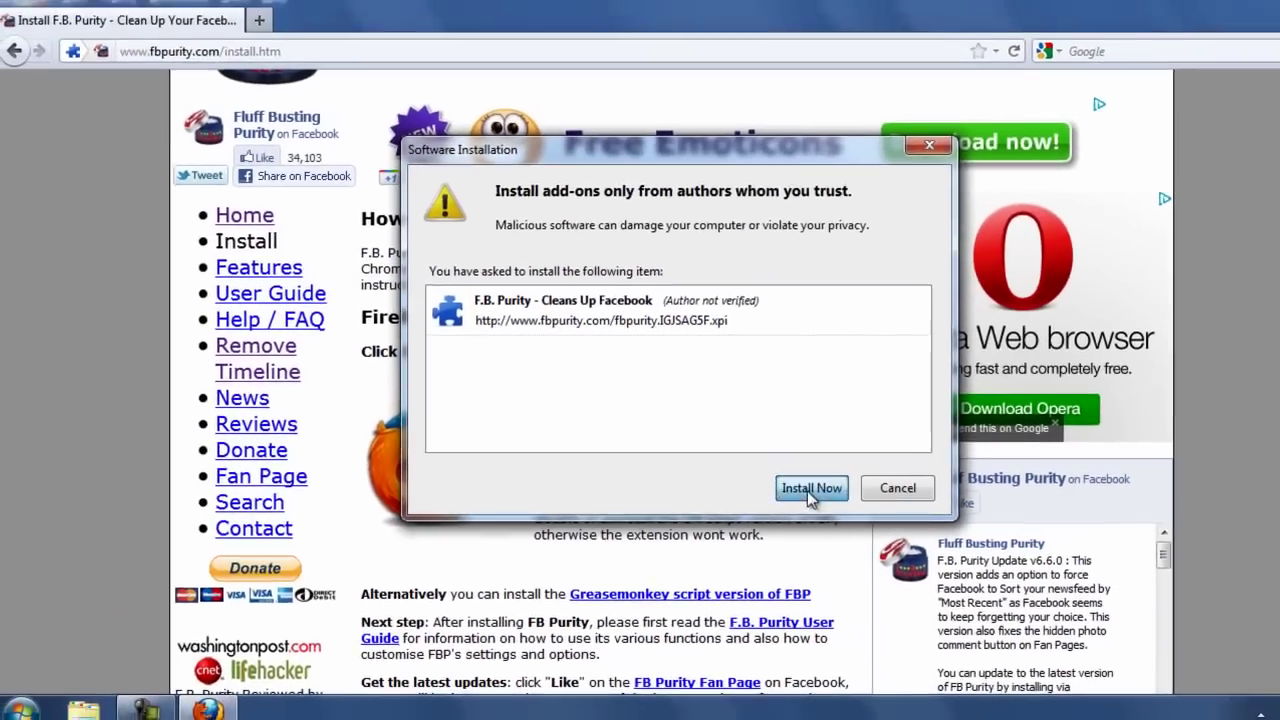
click(913, 481)
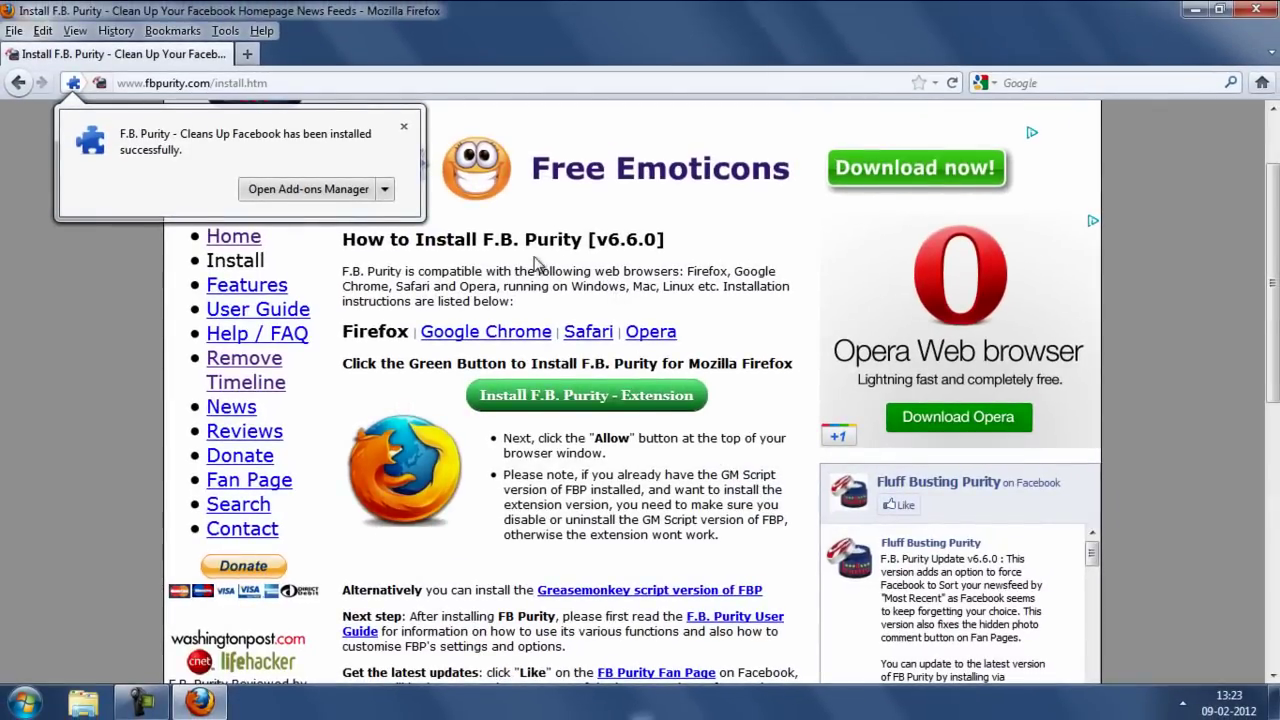
click(520, 250)
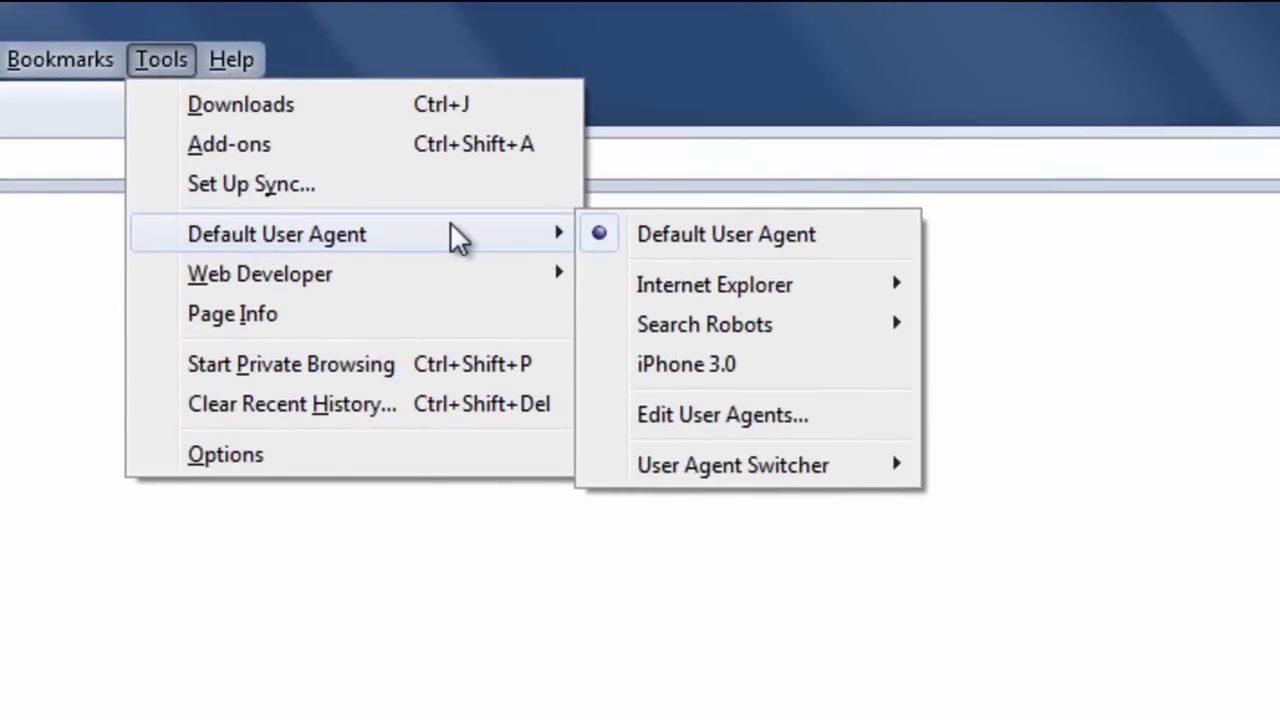
mouse_move(784, 284)
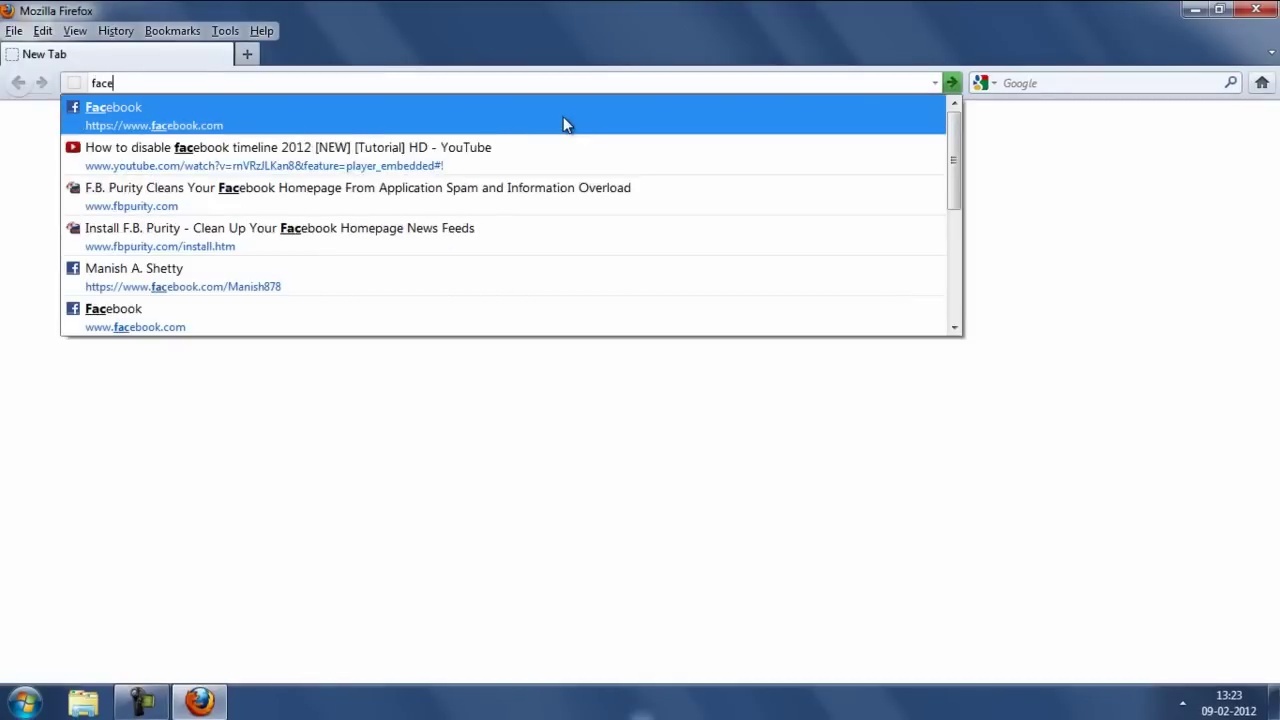
click(563, 121)
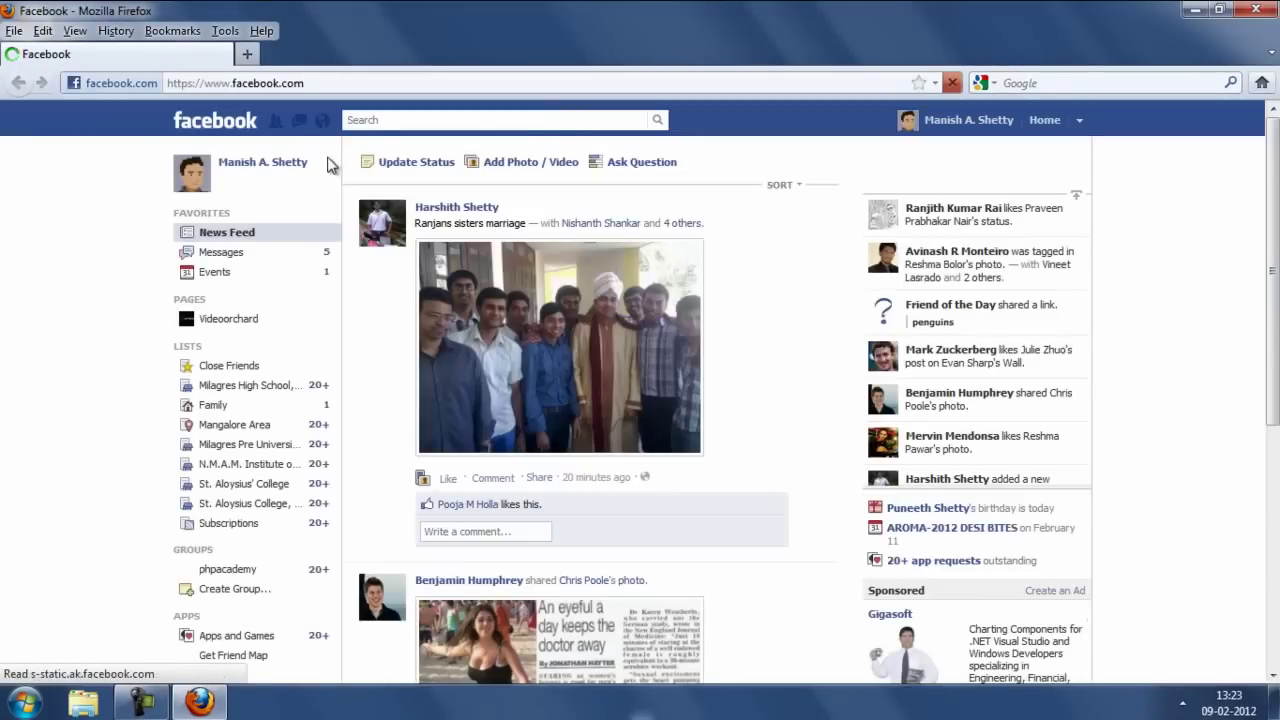
click(305, 162)
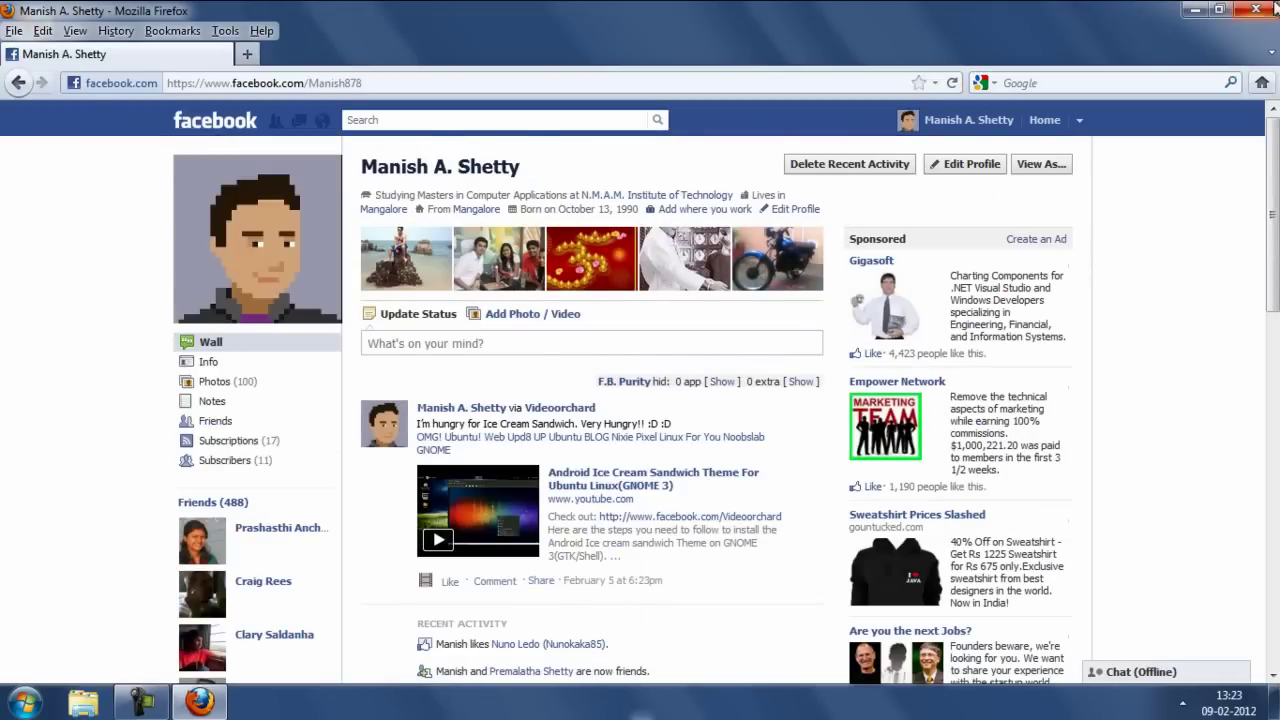
click(1193, 10)
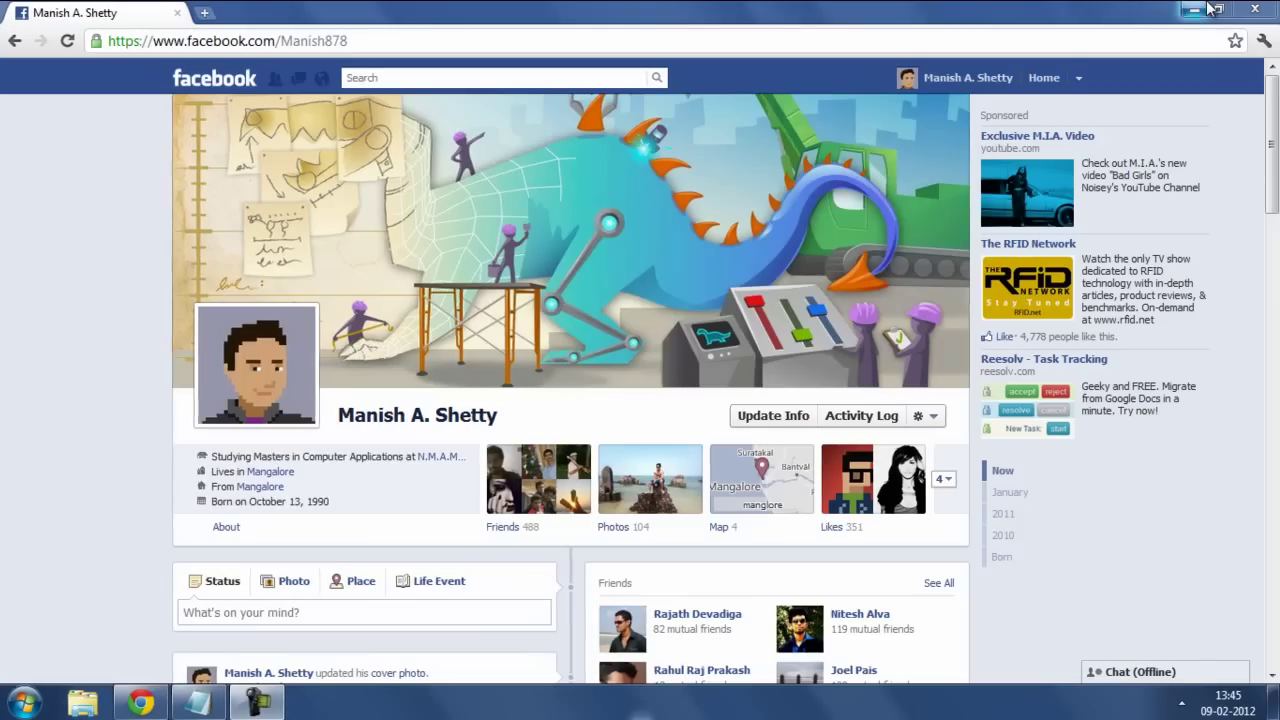
click(1254, 9)
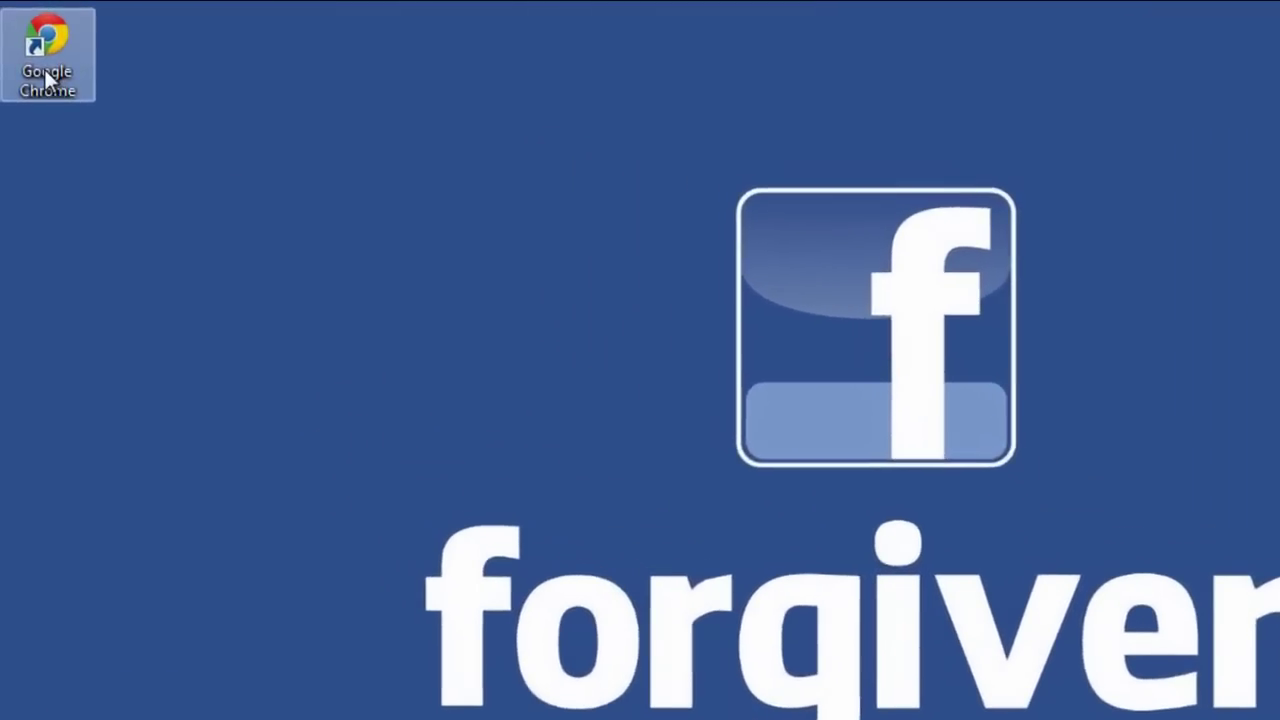
Step: Open the Google Chrome shortcut's Properties with the cursor at the end of Target
right_click(44, 67)
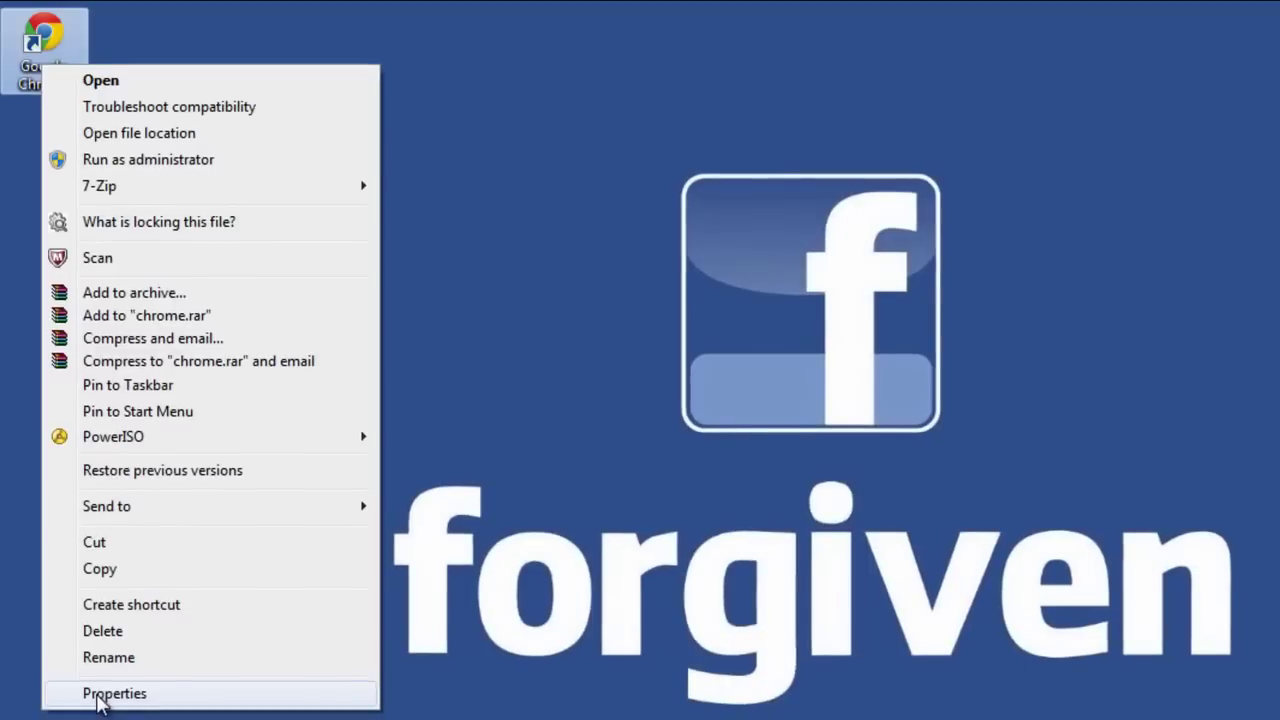
click(100, 693)
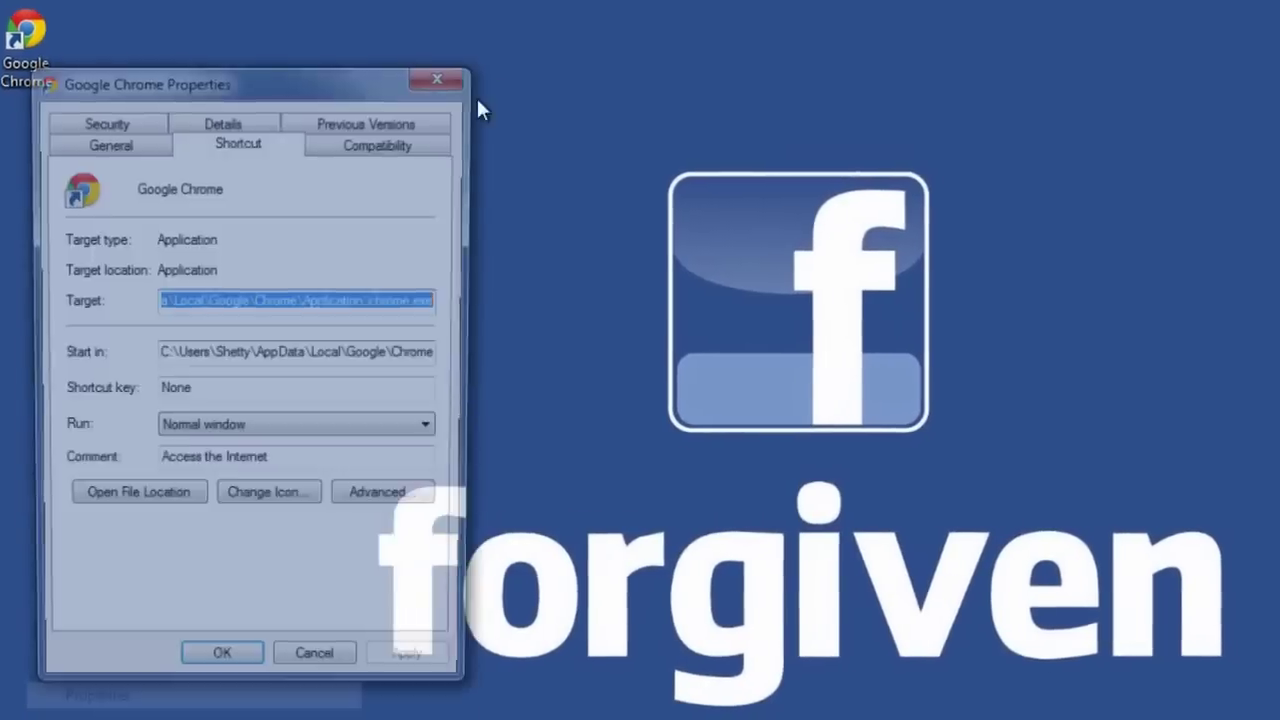
drag(353, 77, 650, 46)
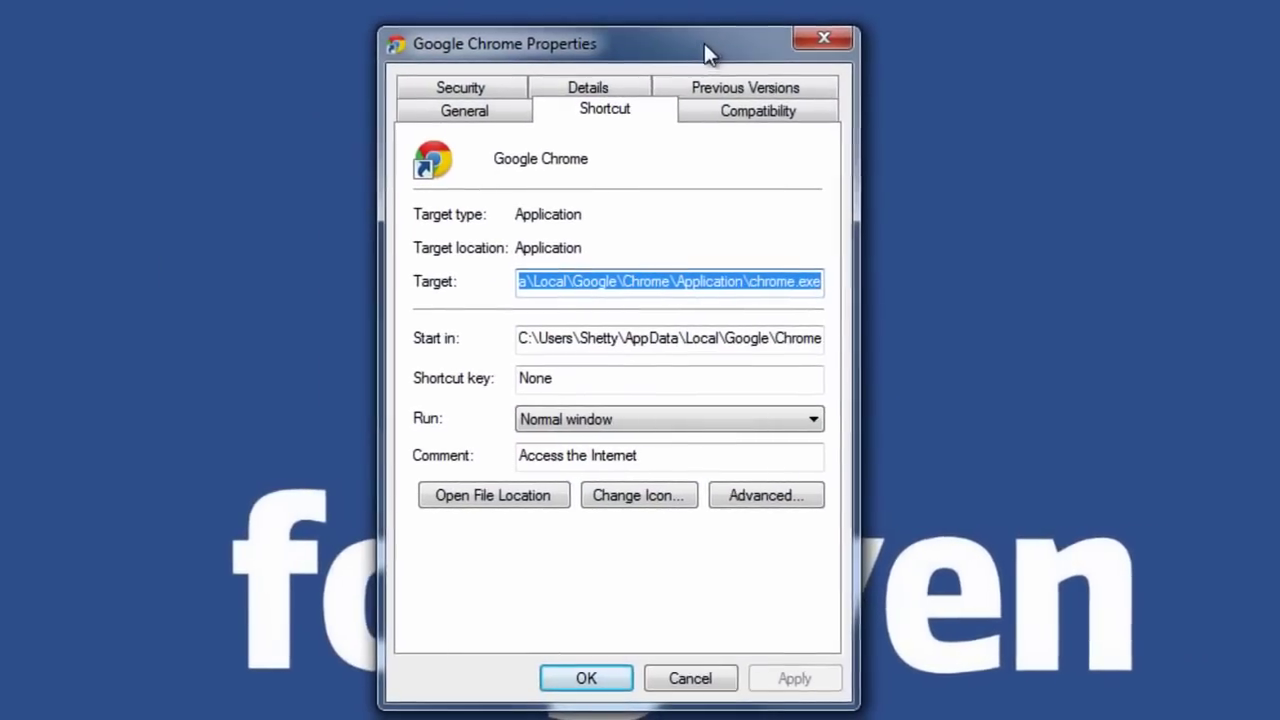
click(820, 286)
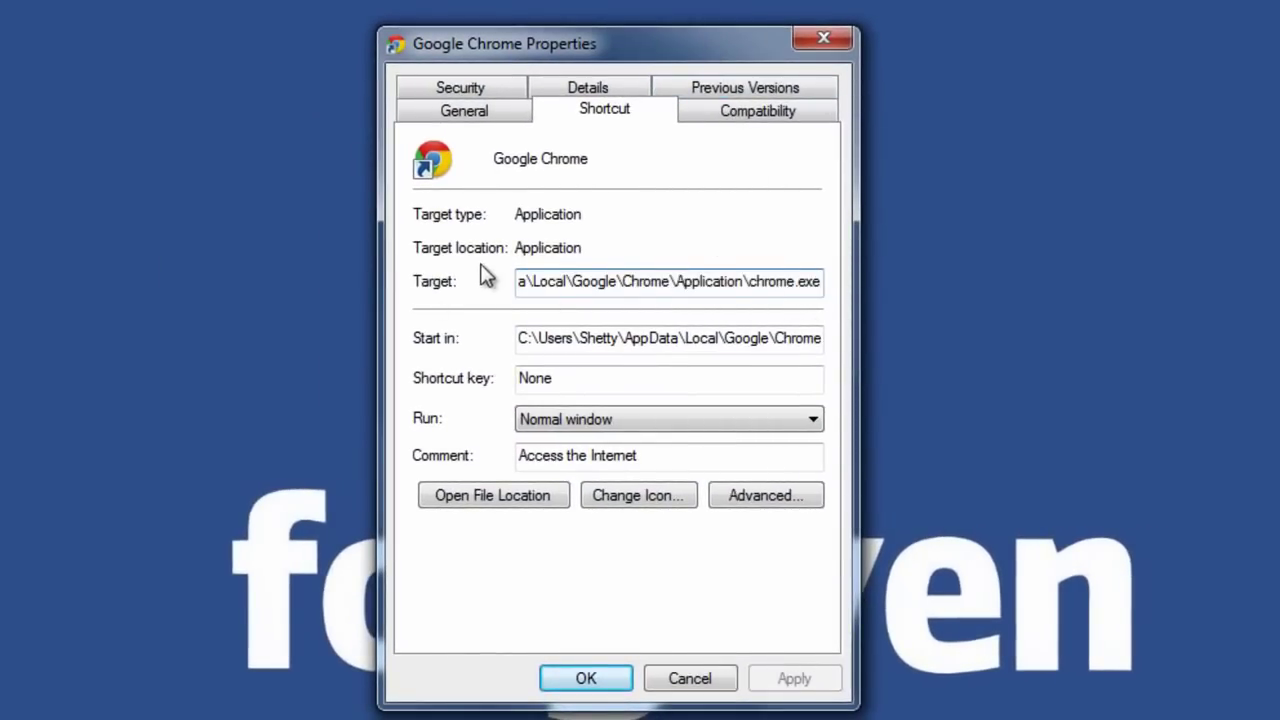
Step: Copy the --user-agent="Mozilla/4.0 (compatible; MSIE 7.0; Windows NT 6.0)" line from Notepad
key(alt+Tab)
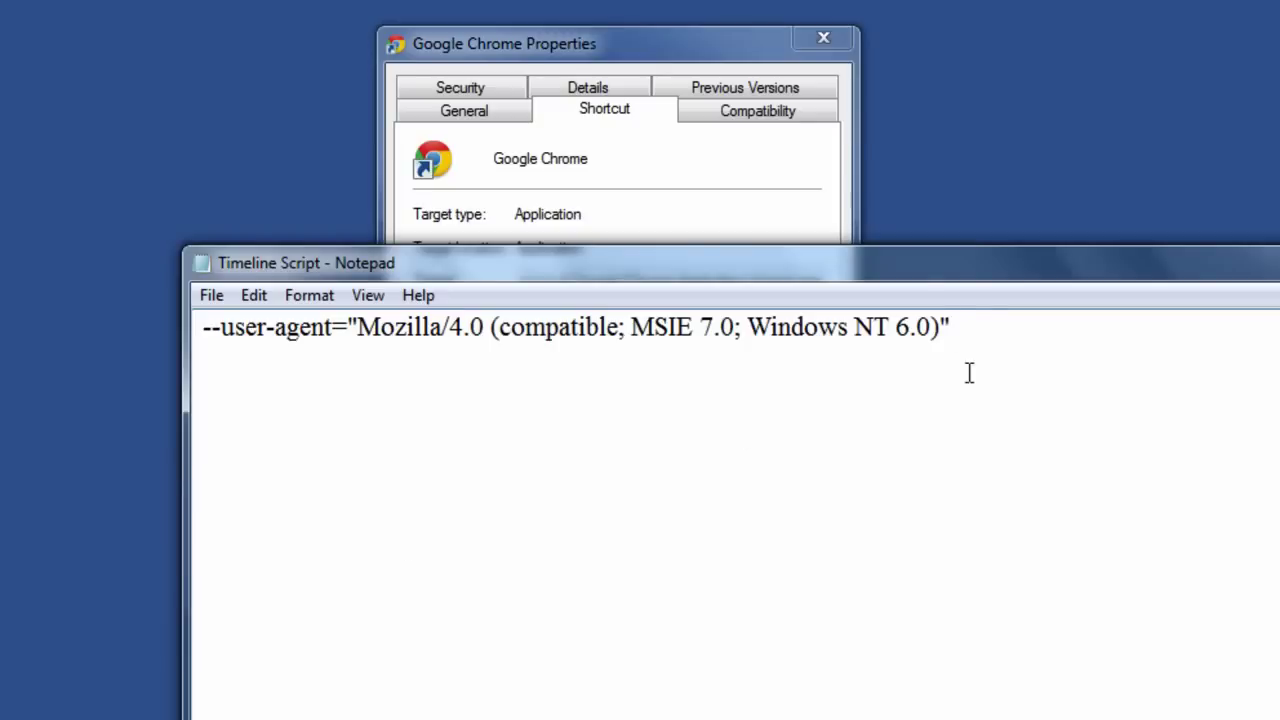
drag(972, 332, 144, 342)
right_click(270, 340)
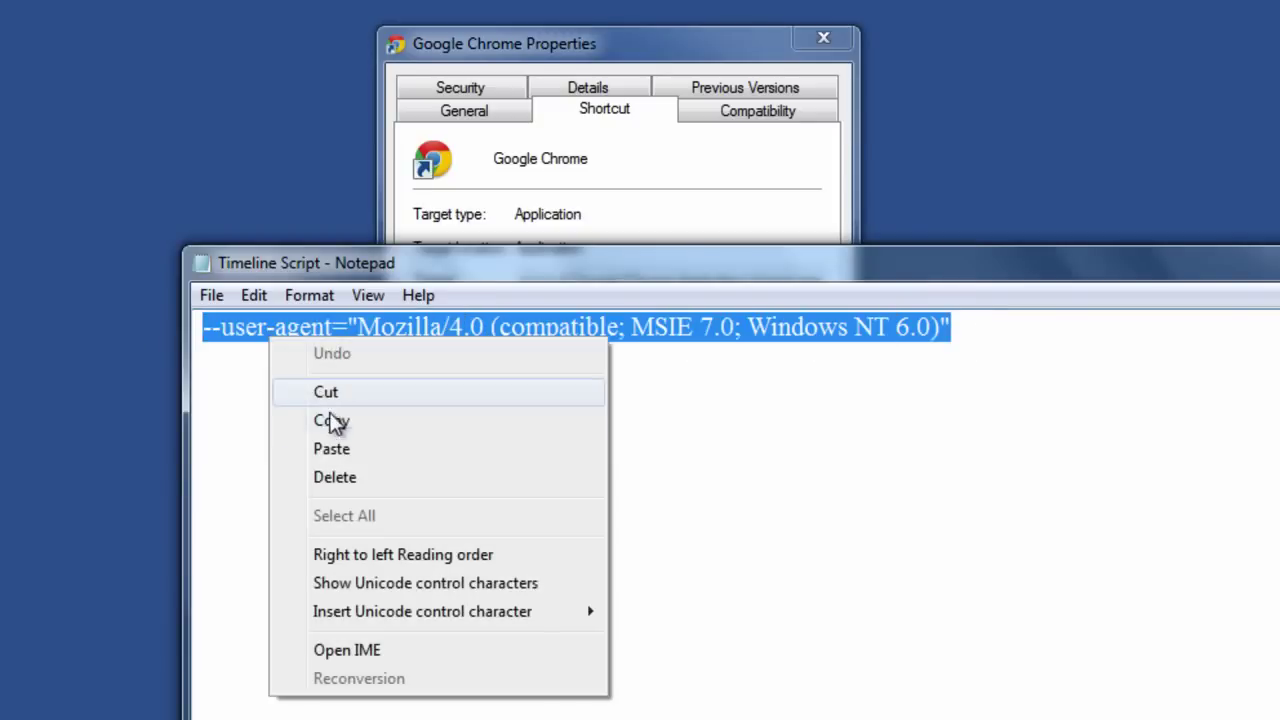
click(329, 421)
key(alt+F4)
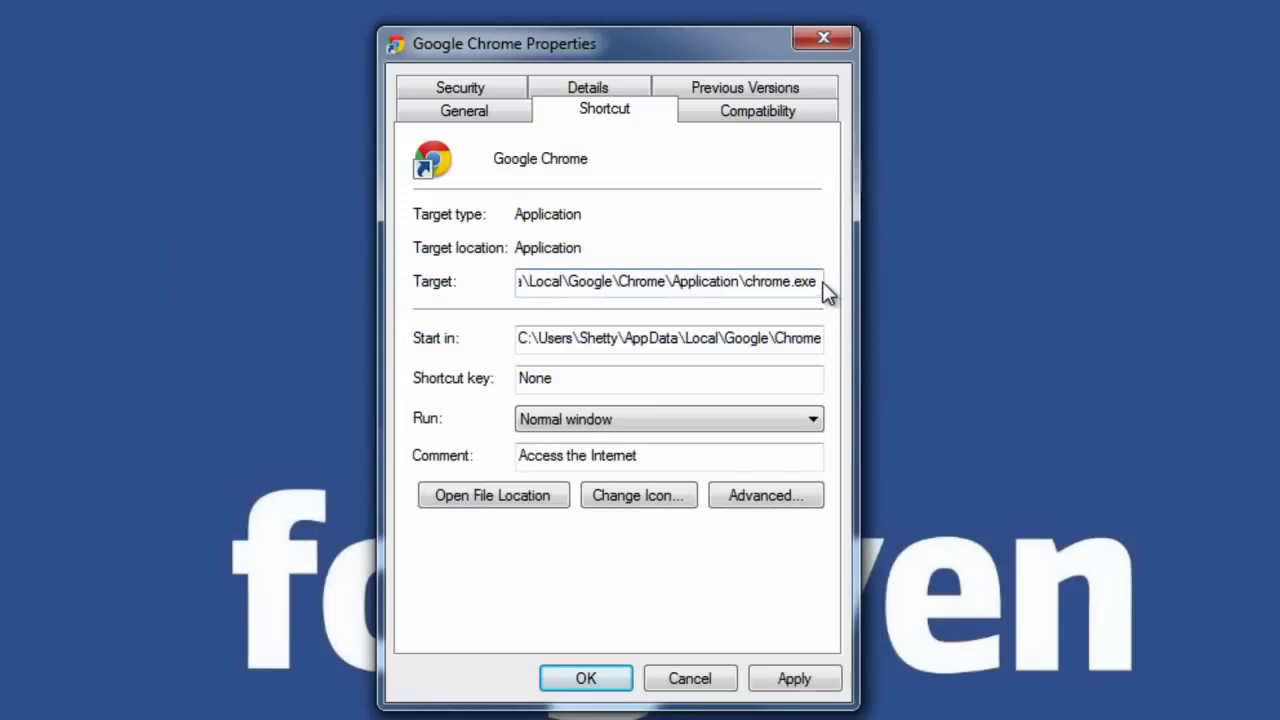
Step: Paste the user-agent line after chrome.exe in Target, apply and save, then relaunch Chrome
right_click(822, 282)
click(880, 396)
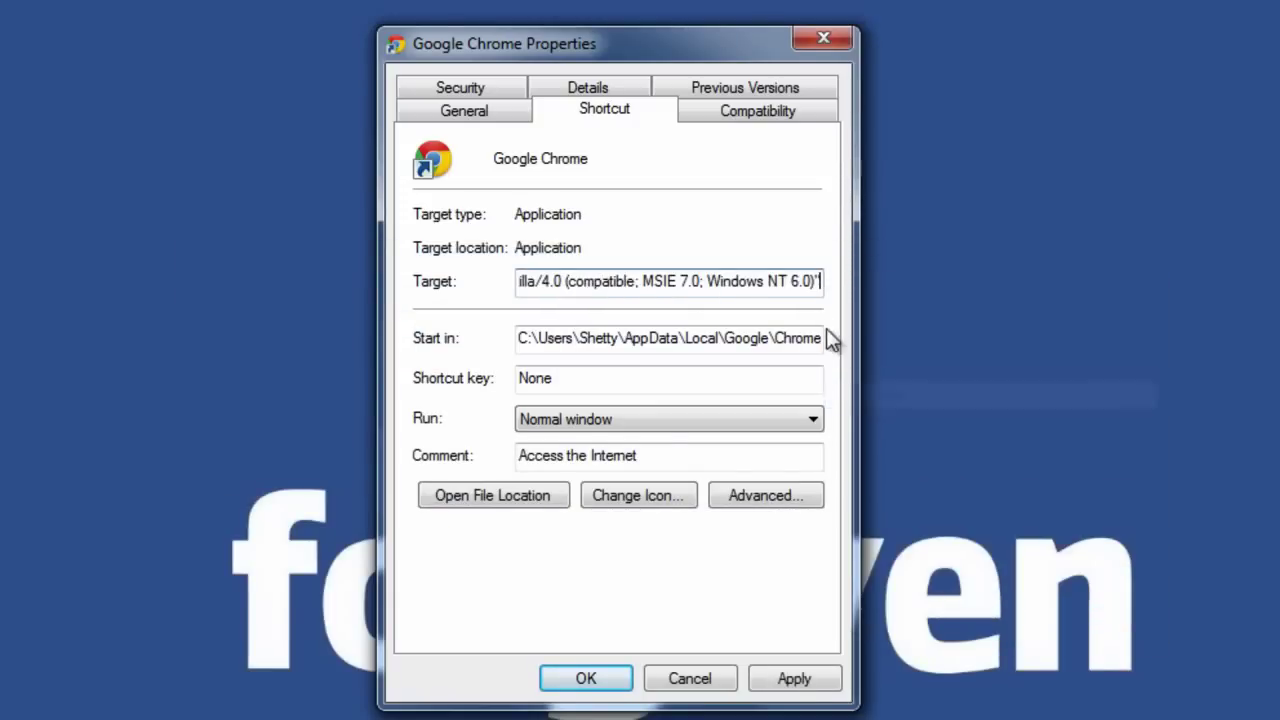
click(795, 680)
click(590, 679)
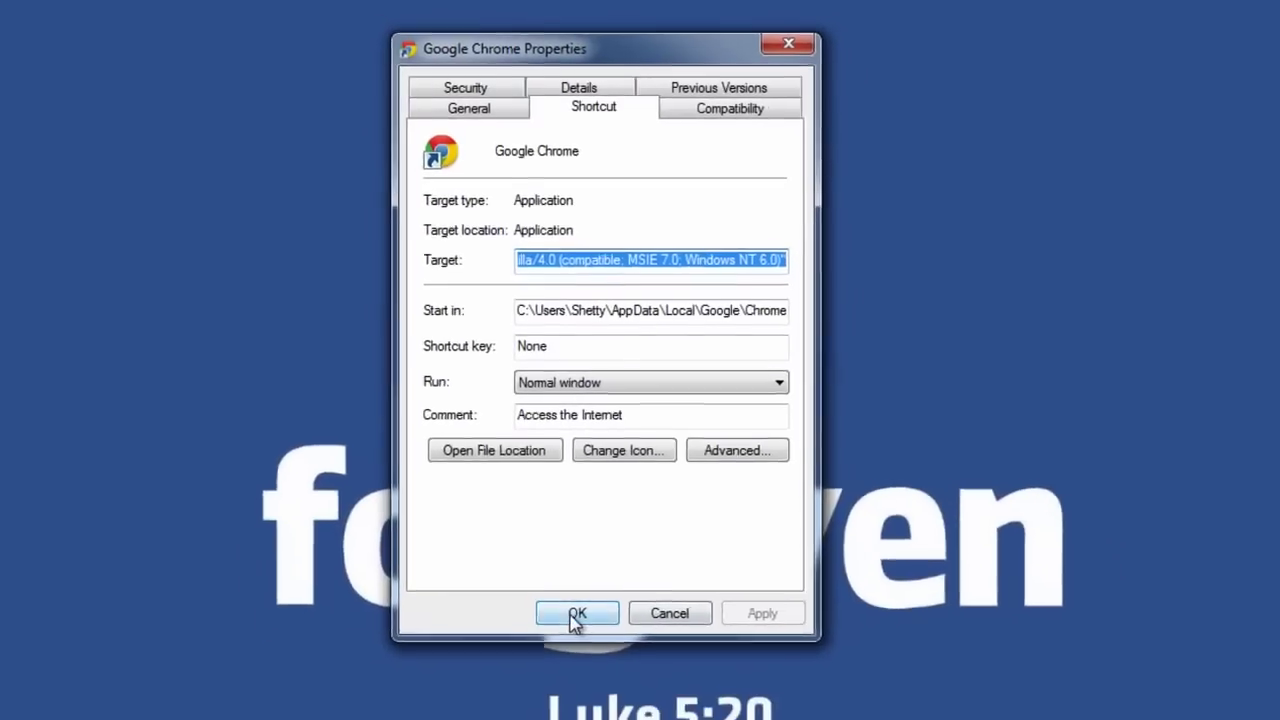
double_click(33, 40)
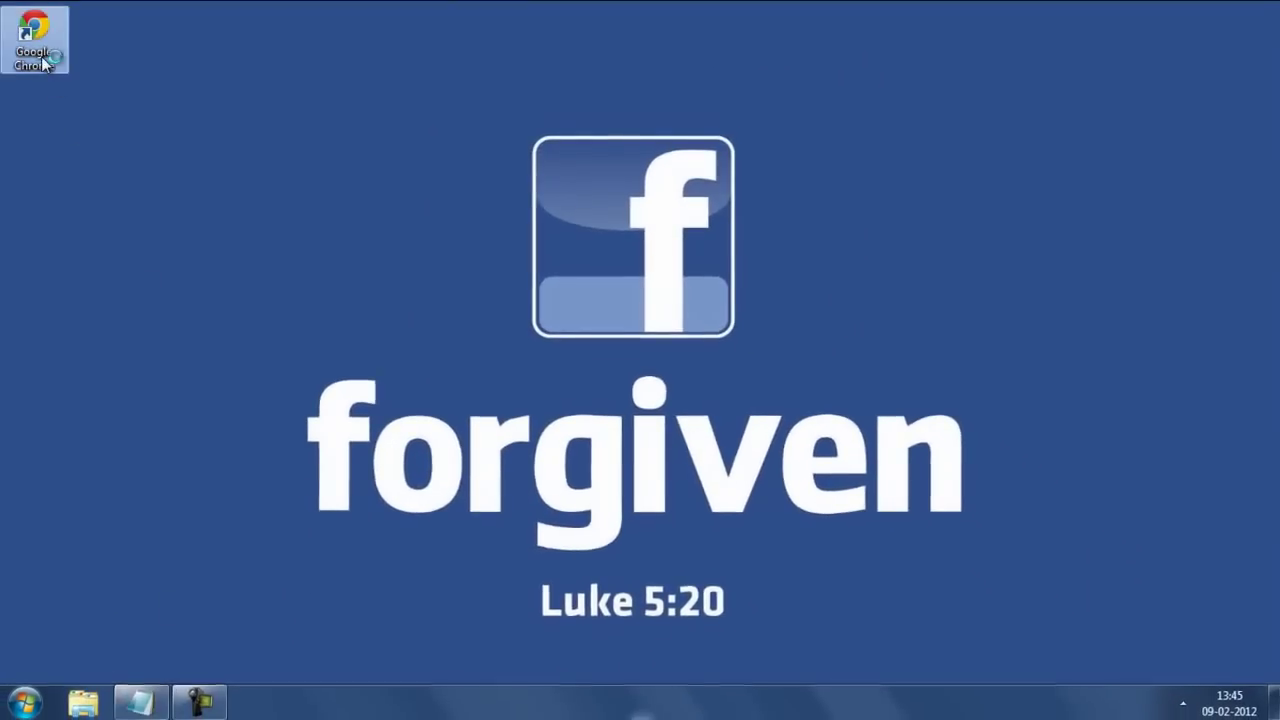
Step: Enter fbpurity.com in Chrome's address bar, correcting the mistyped 'fbpuritry'
click(288, 57)
text(fbp)
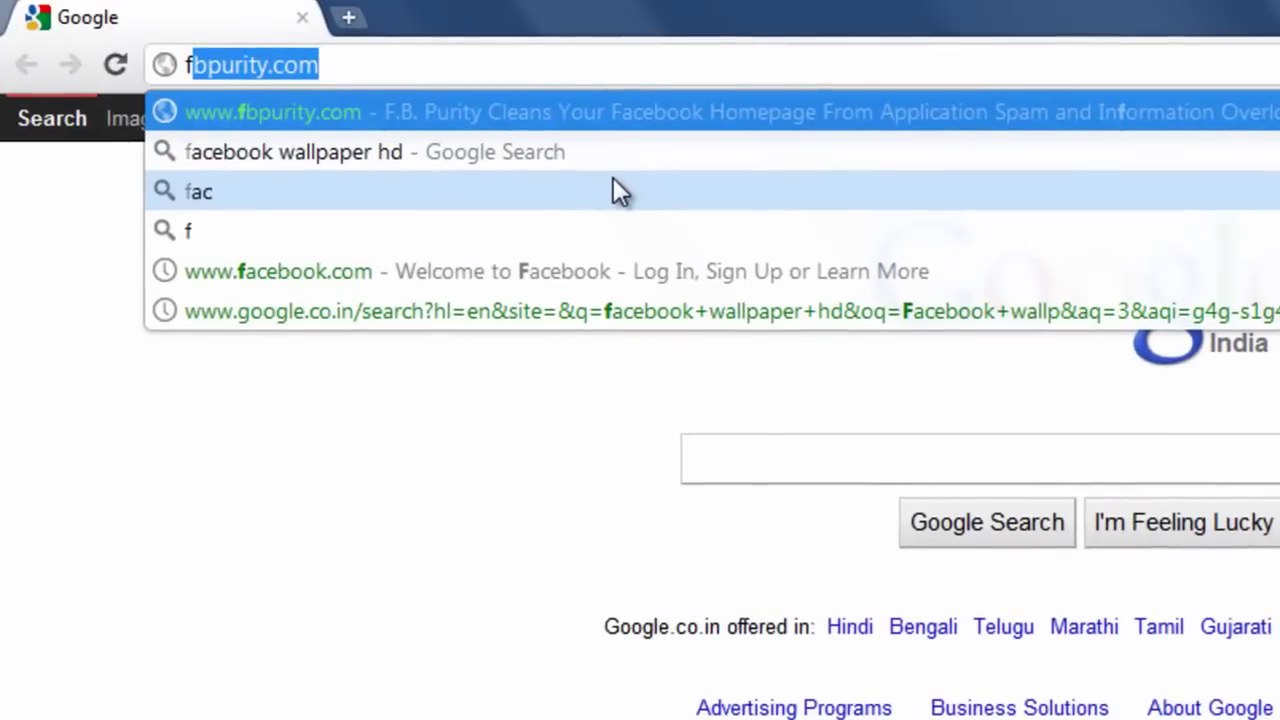
text(uritry)
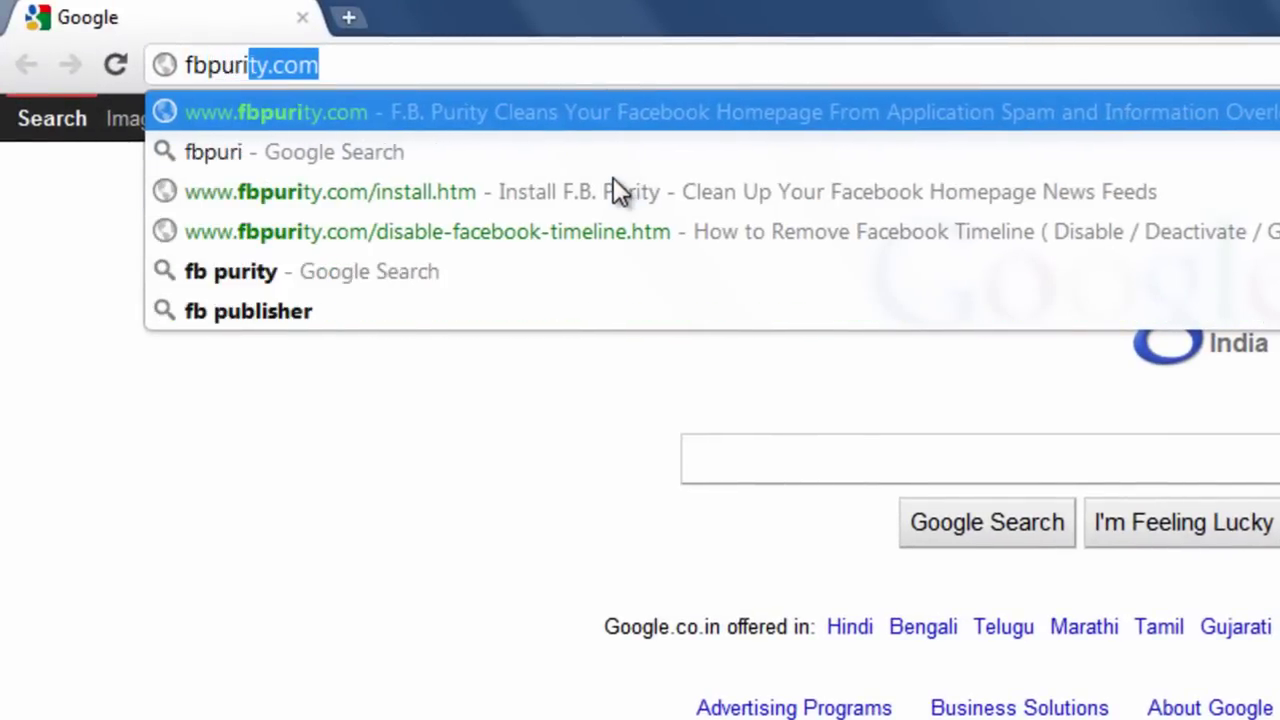
key(BackSpace)
key(BackSpace)
key(BackSpace)
key(Down)
key(Return)
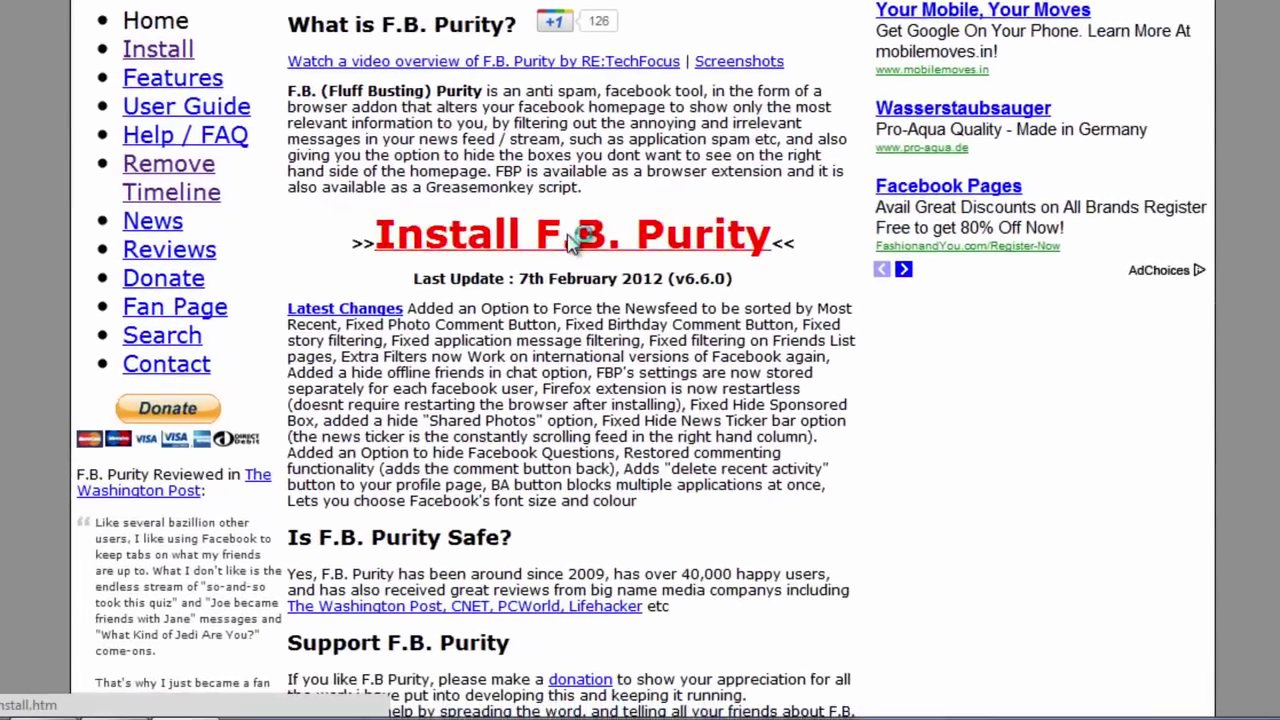
Step: Open the Install F.B. Purity page and its Google Chrome install section
click(800, 612)
scroll(555, 245, down, 2)
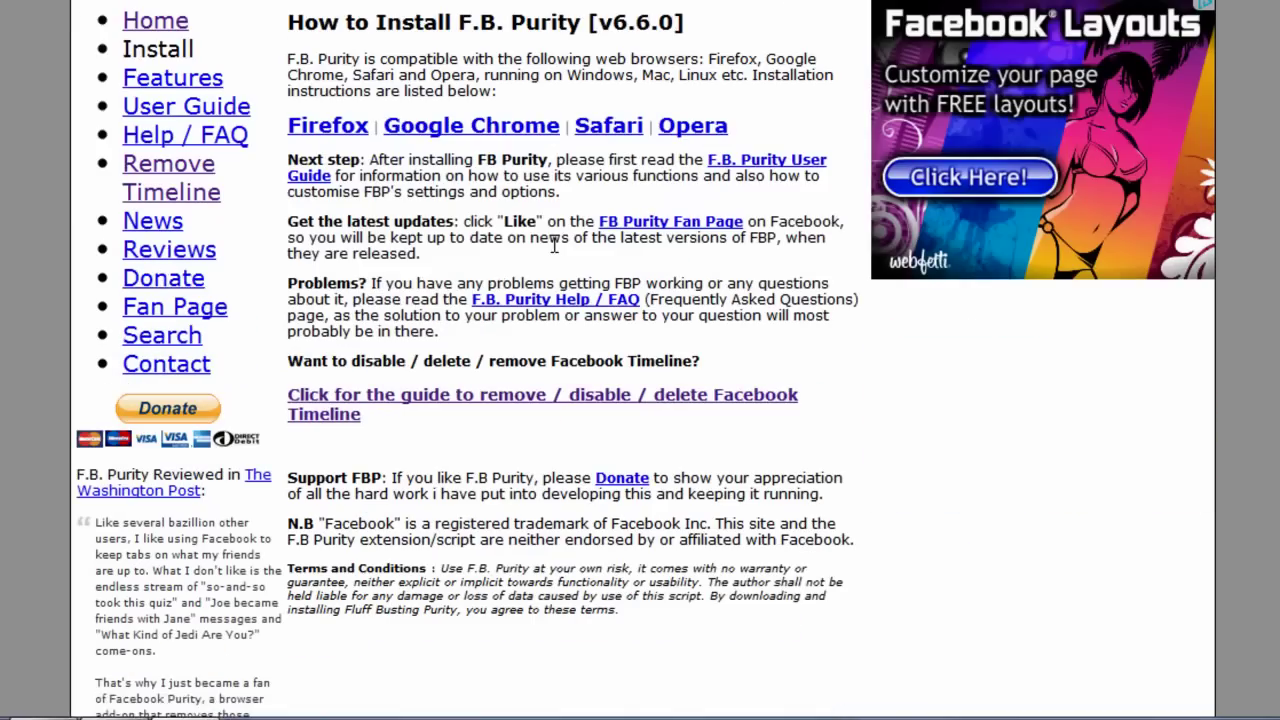
click(488, 138)
click(514, 277)
scroll(624, 285, down, 2)
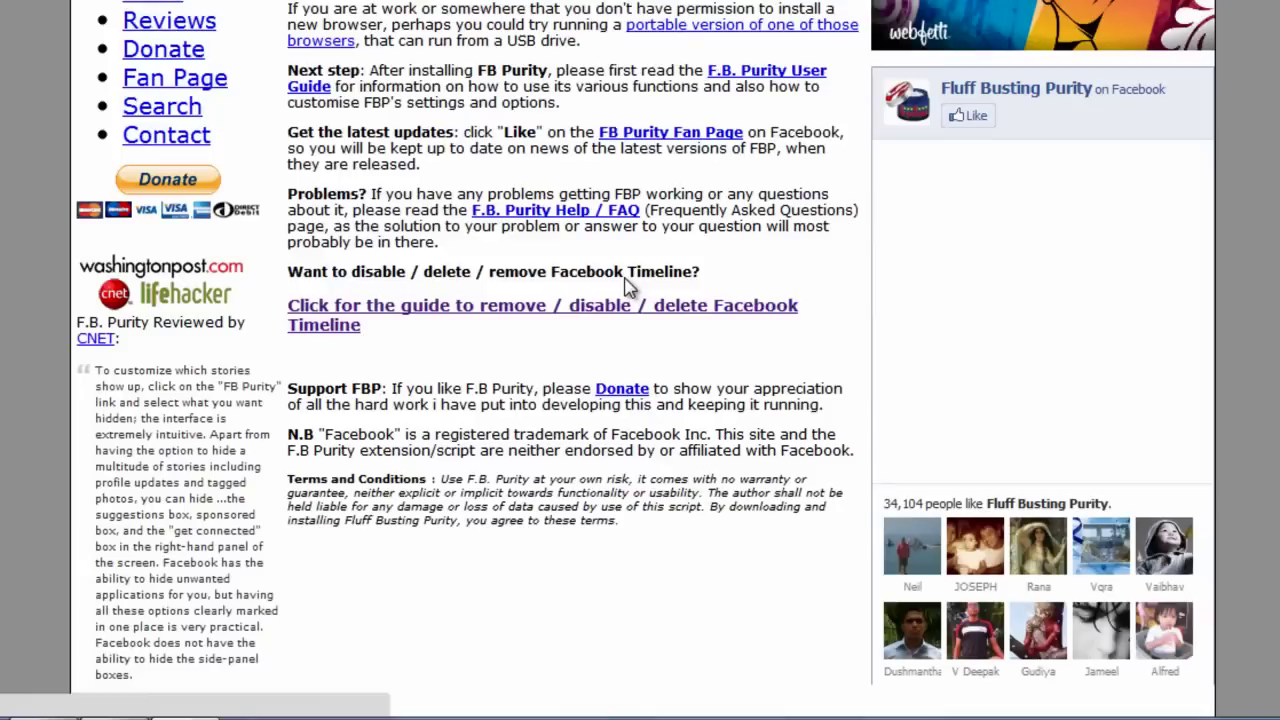
scroll(624, 285, up, 5)
click(443, 365)
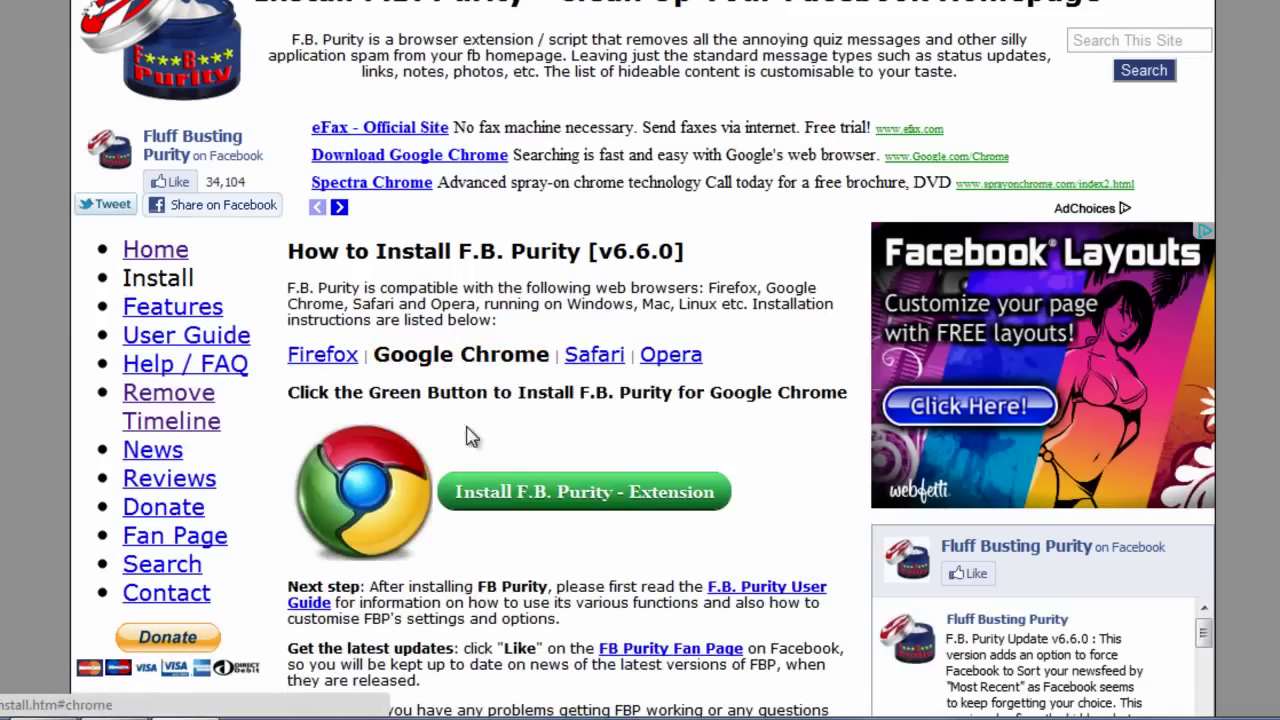
Step: Install the F.B. Purity Chrome extension, allowing the download and confirming installation
click(578, 506)
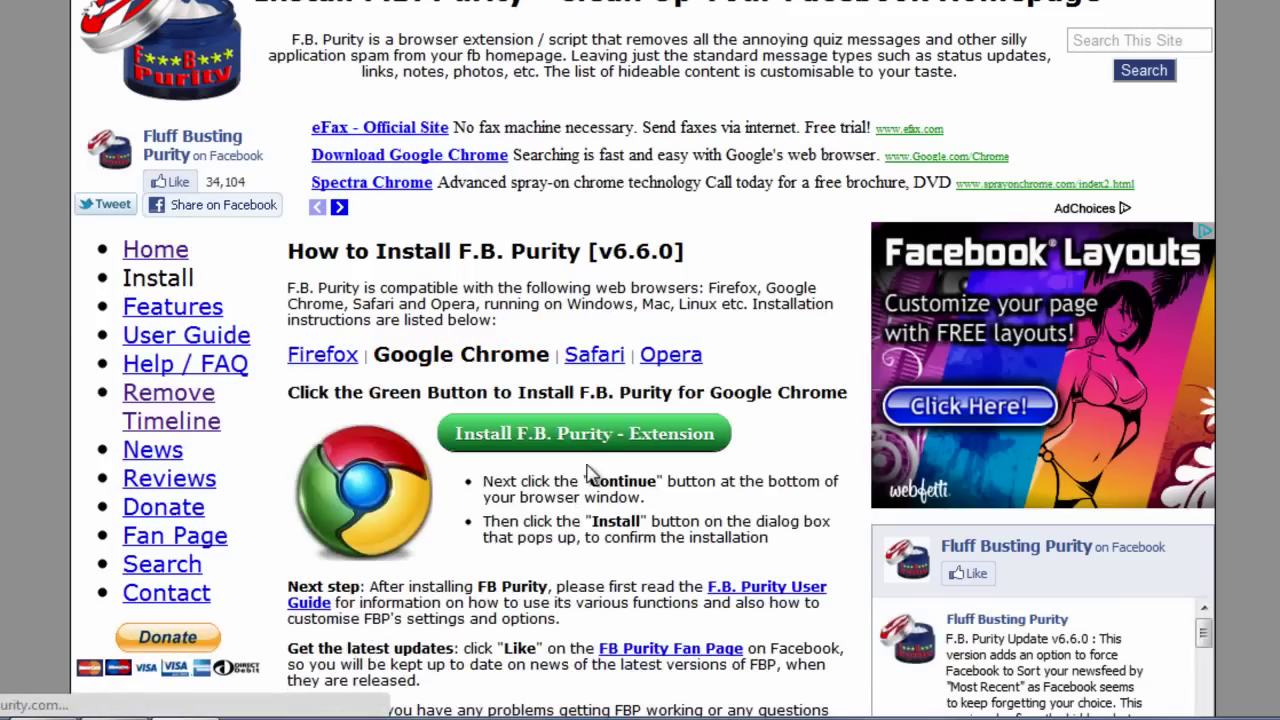
click(295, 690)
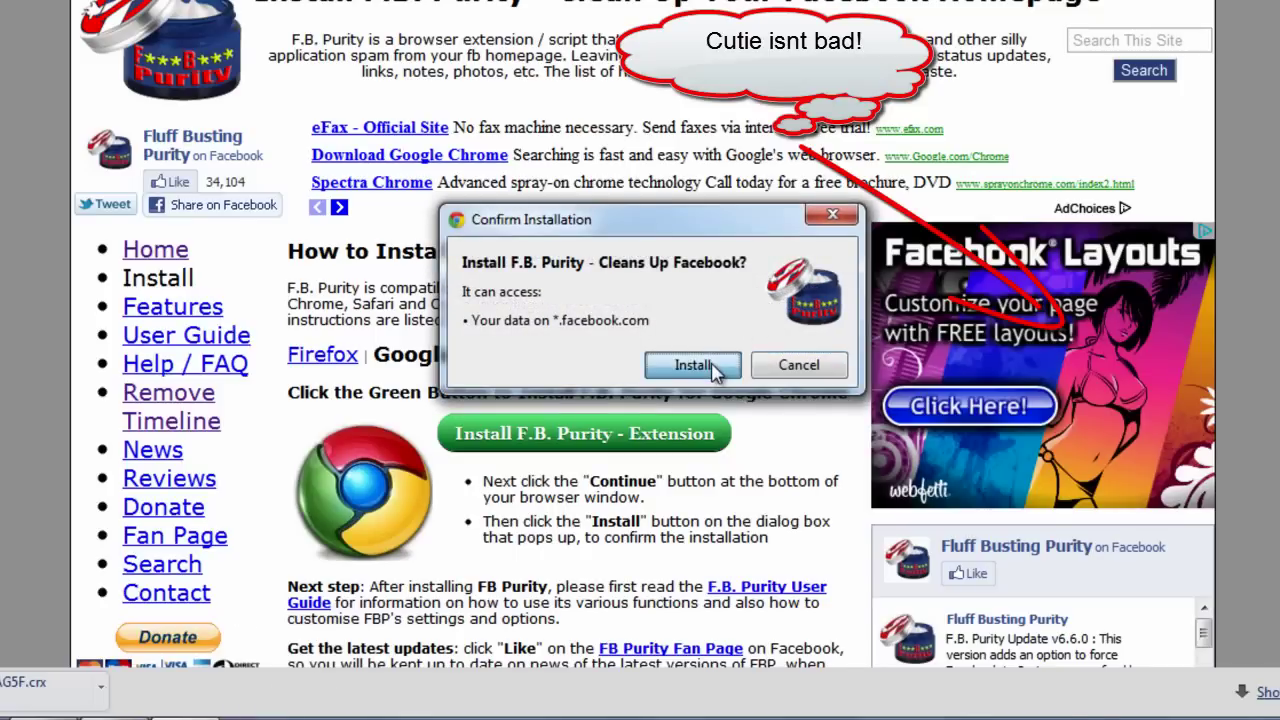
click(693, 365)
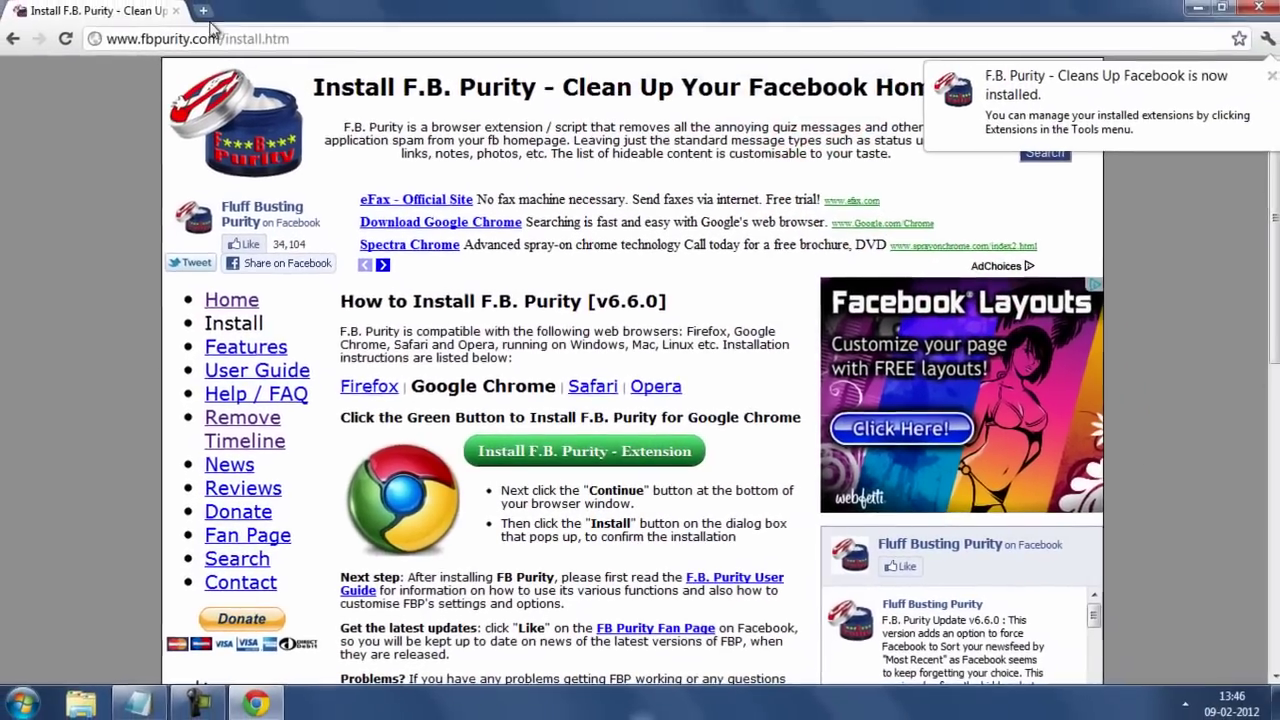
Step: Open Facebook in a new tab and dismiss the F.B. Purity welcome message
click(203, 11)
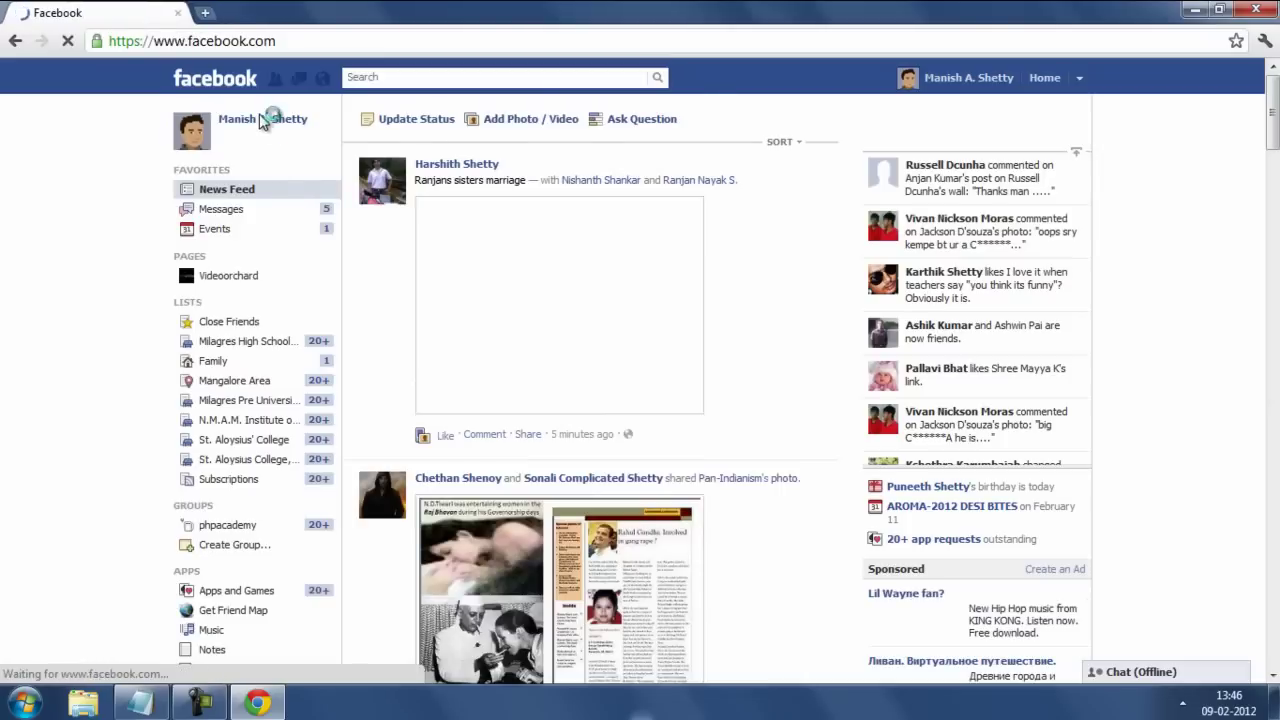
click(686, 117)
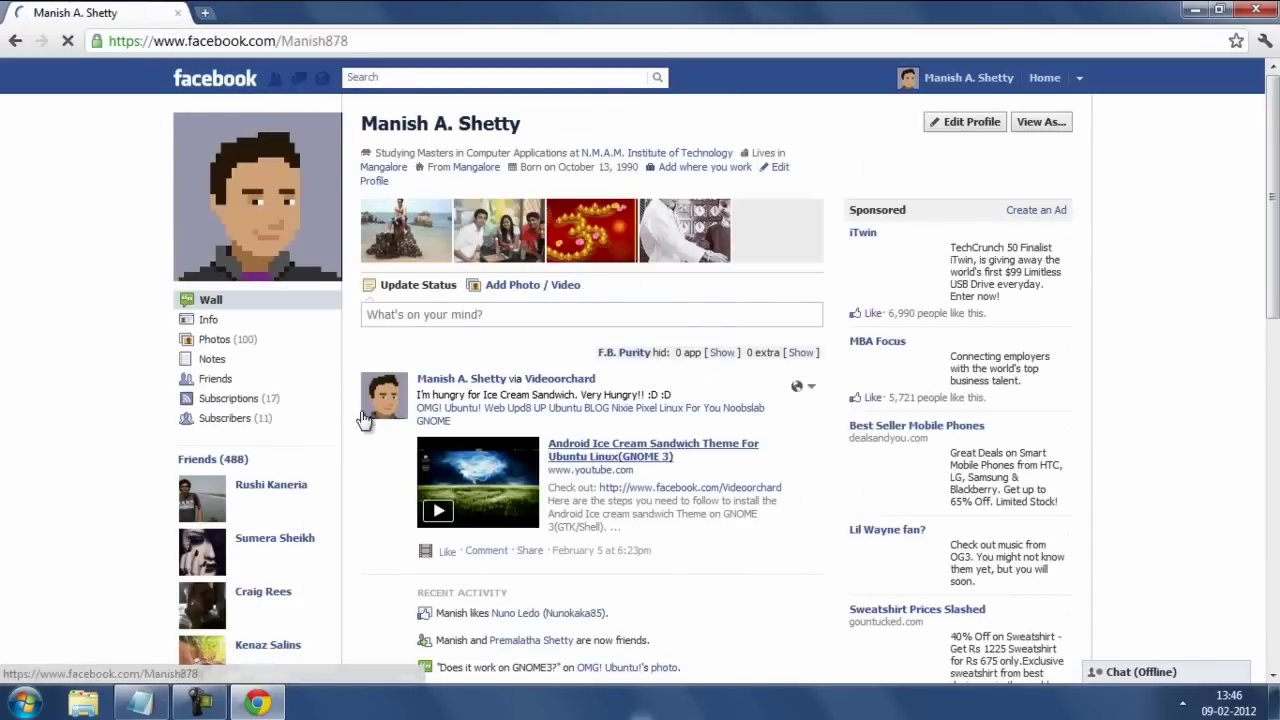
Step: Close the Google Chrome window after checking the Wall-layout profile
click(1256, 9)
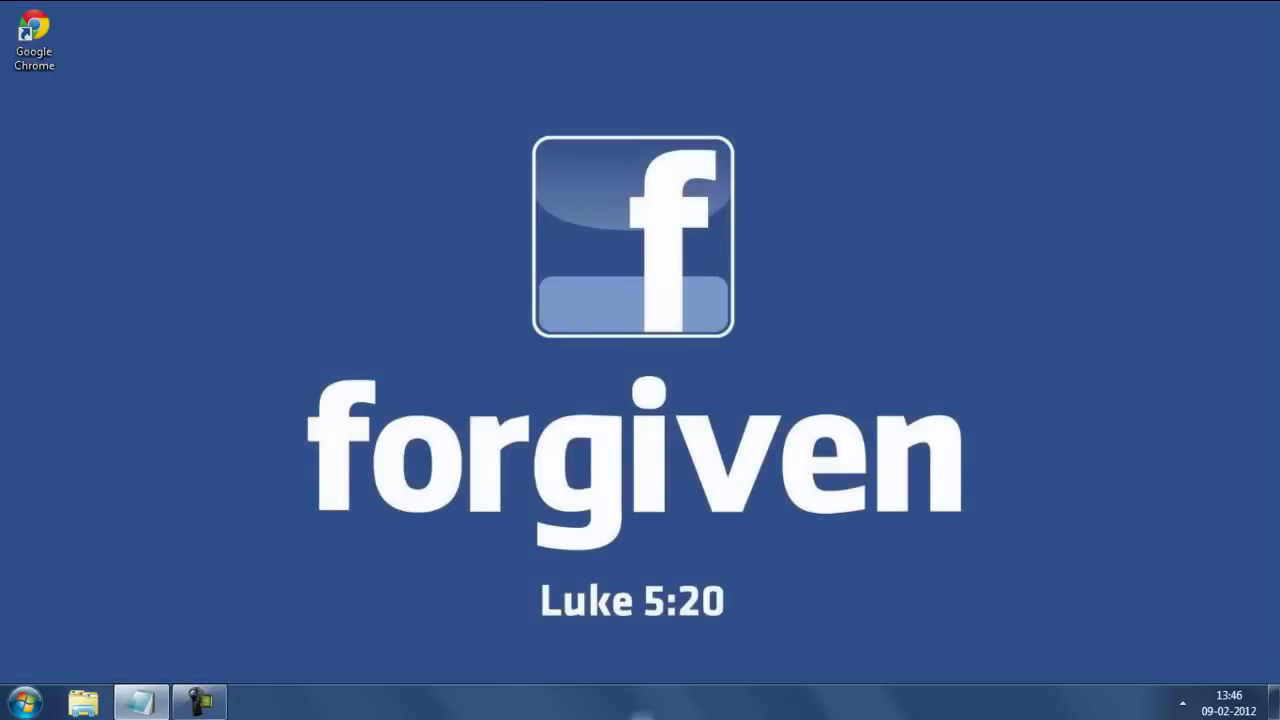